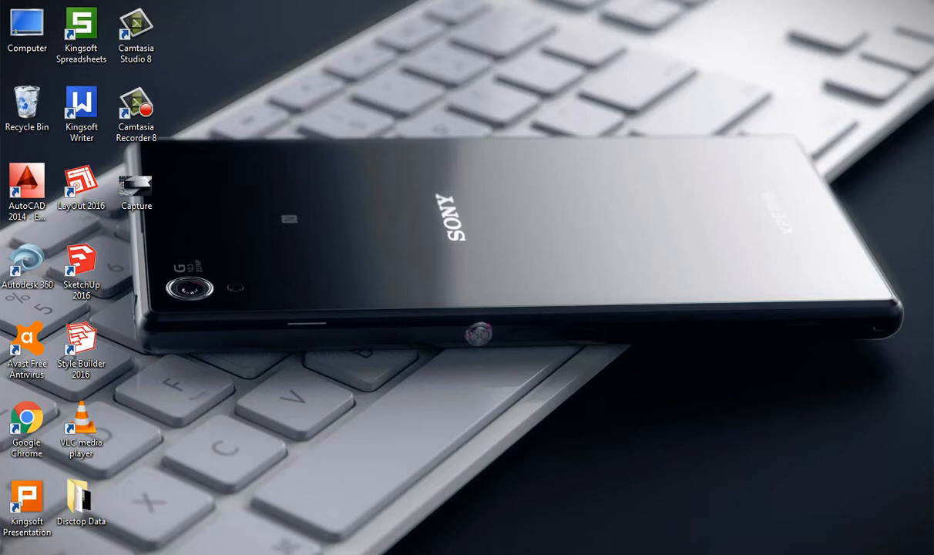
right_click(348, 202)
left_click(388, 244)
right_click(247, 554)
left_click(217, 530)
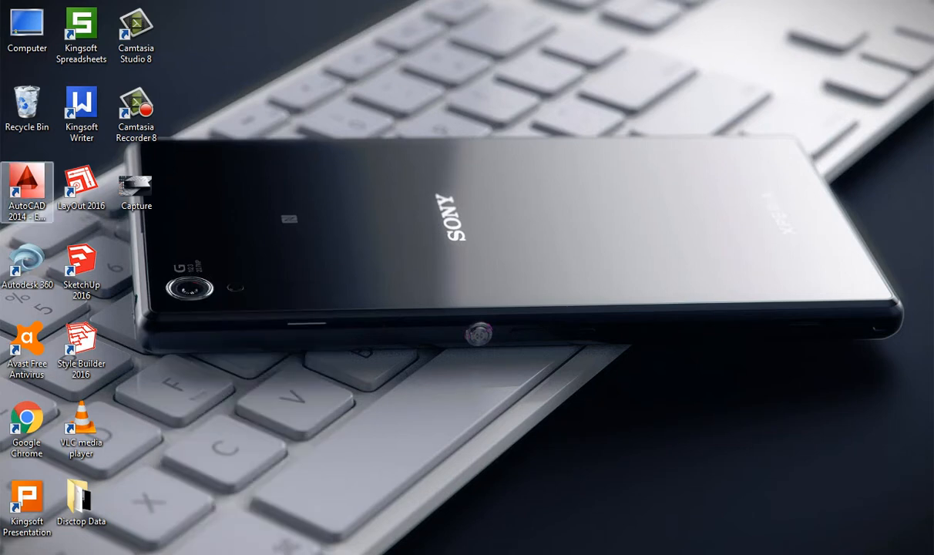
Launch AutoCAD 2014 and start a new drawing with the Quick Setup wizard
right_click(25, 171)
left_click(60, 179)
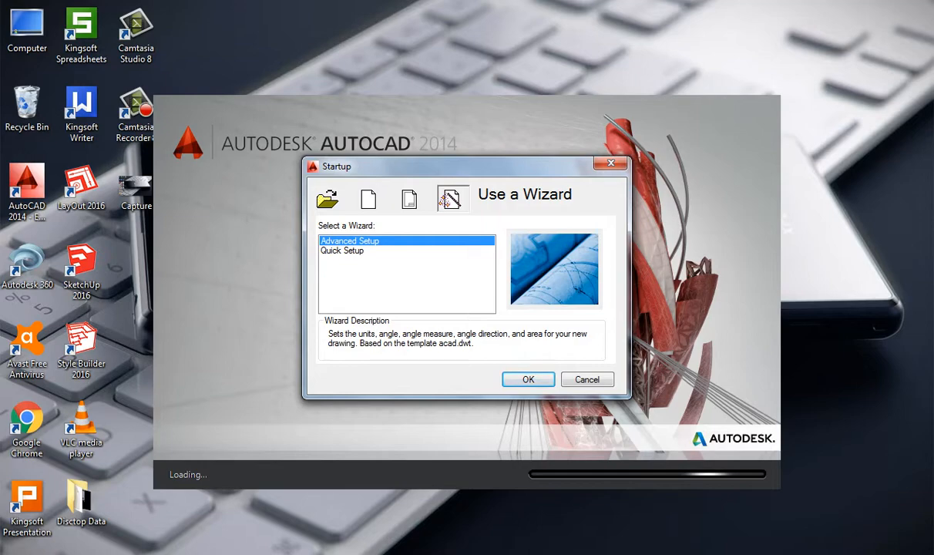
left_click(342, 250)
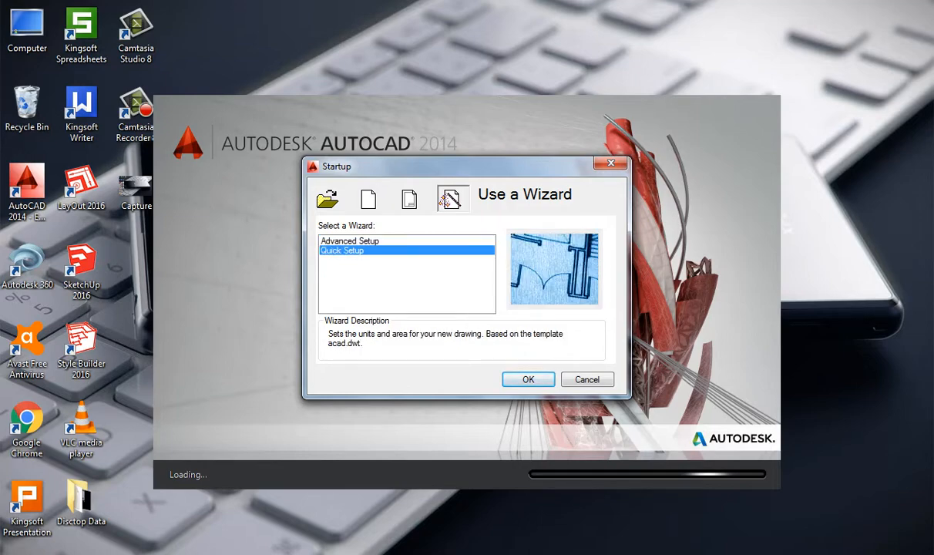
key("Return")
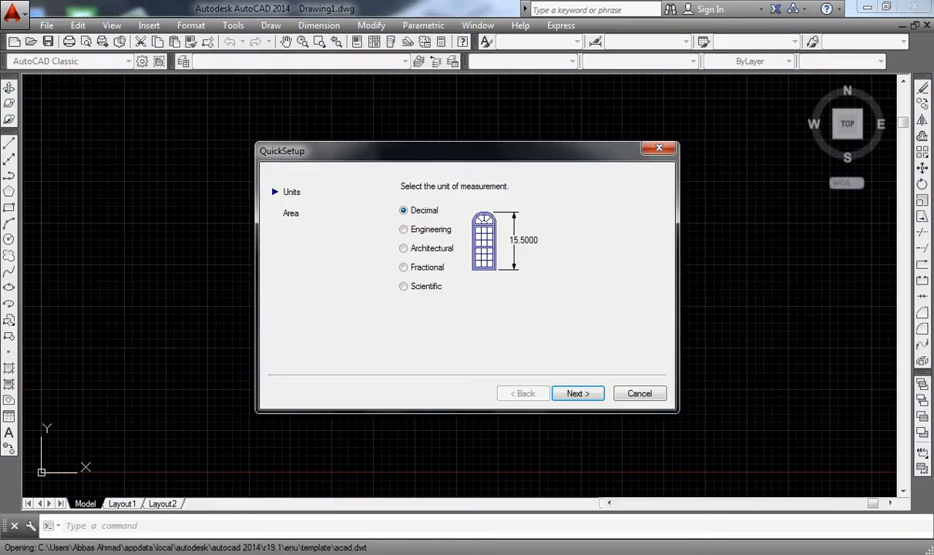
Set the new drawing's units to Engineering and its area to 50' wide by 50' long
left_click(404, 230)
key("Return")
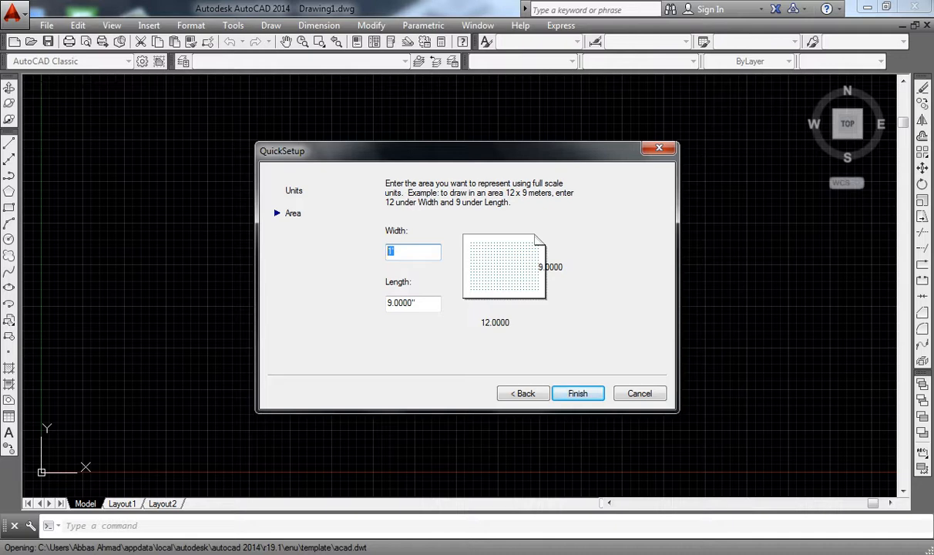
type("50'")
key("Tab")
type("50")
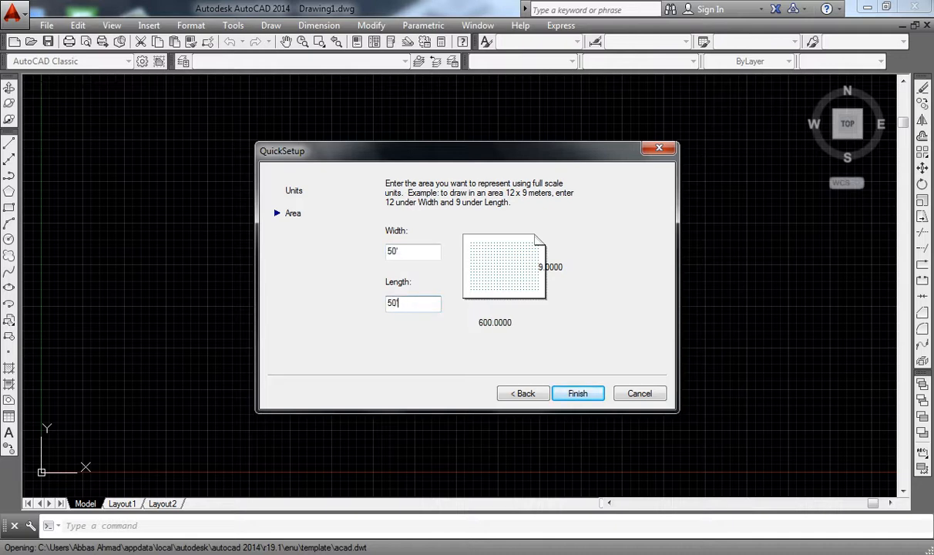
key("Return")
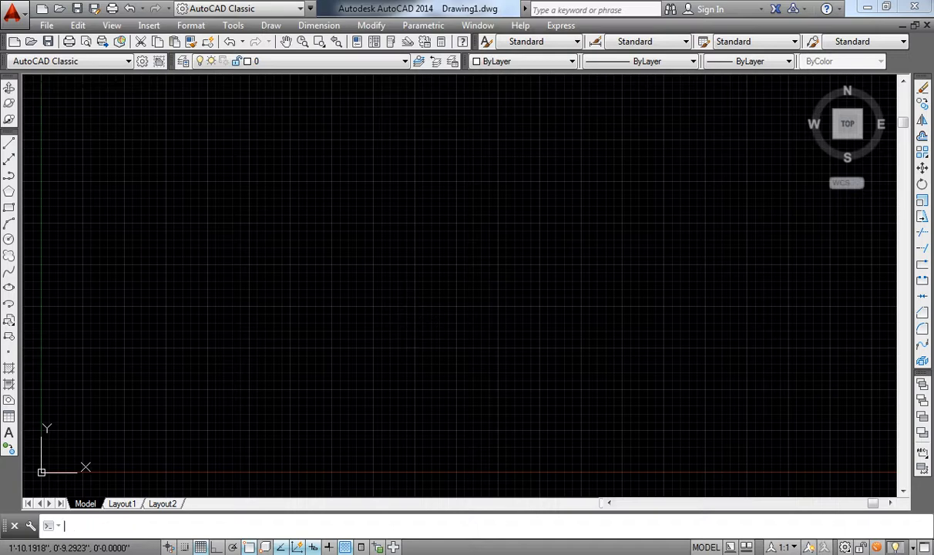
Turn off the grid display and set the UCS icon to Noorigin
key("F7")
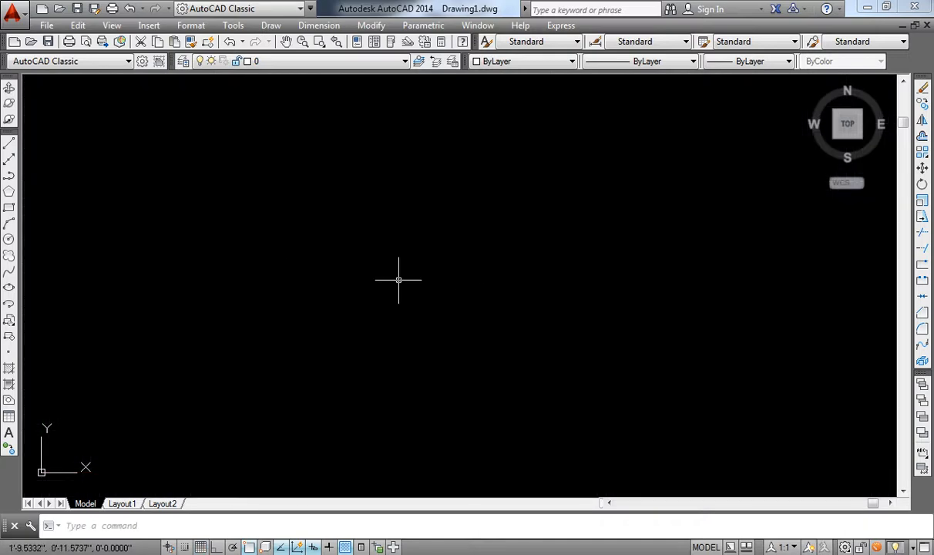
middle_click_drag(398, 279, 410, 272)
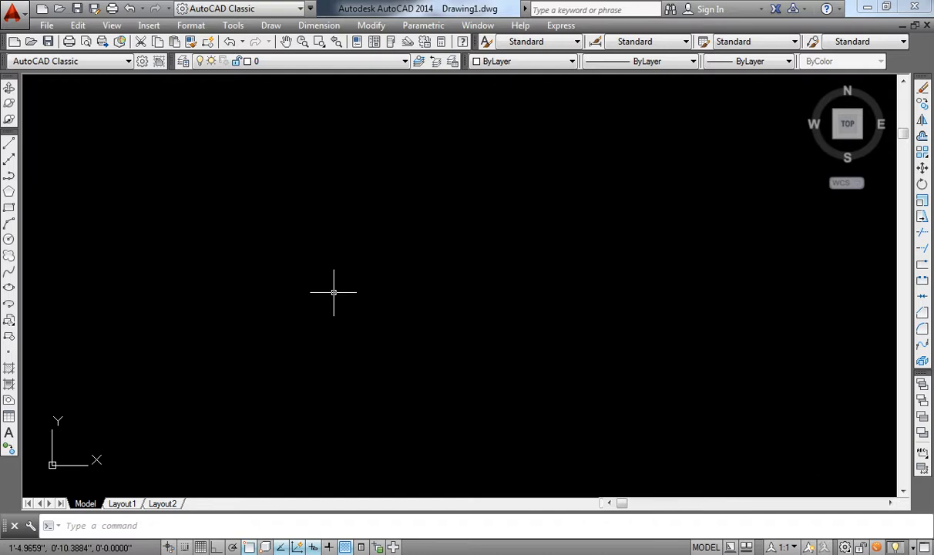
type("ucsicon")
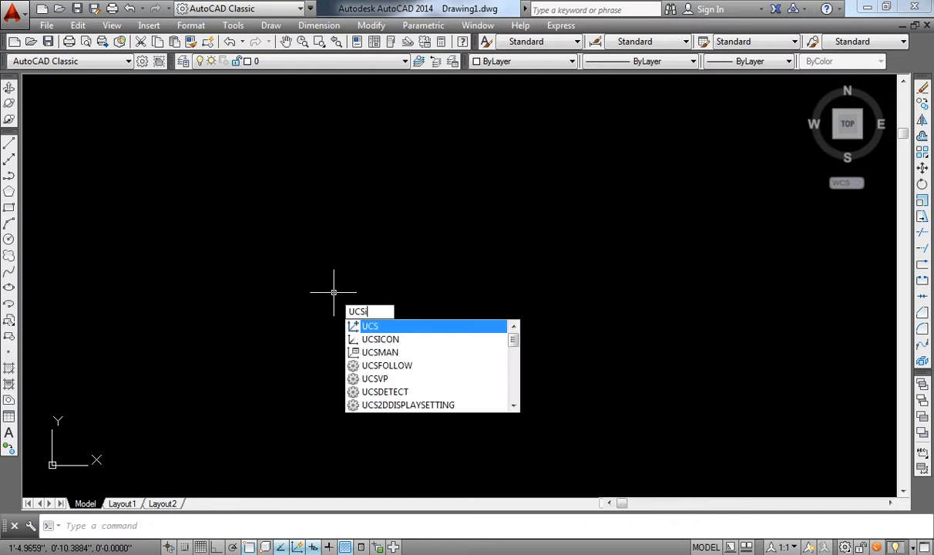
key("Return")
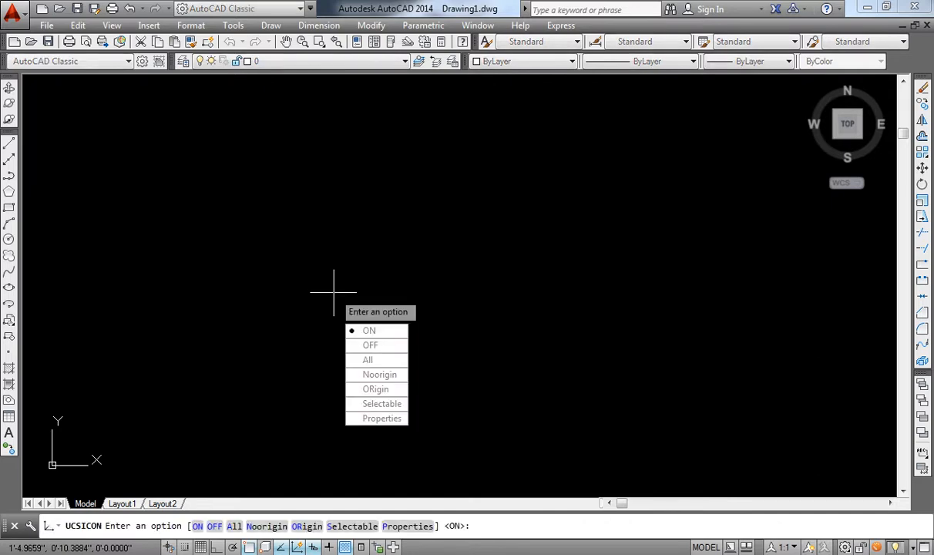
type("n")
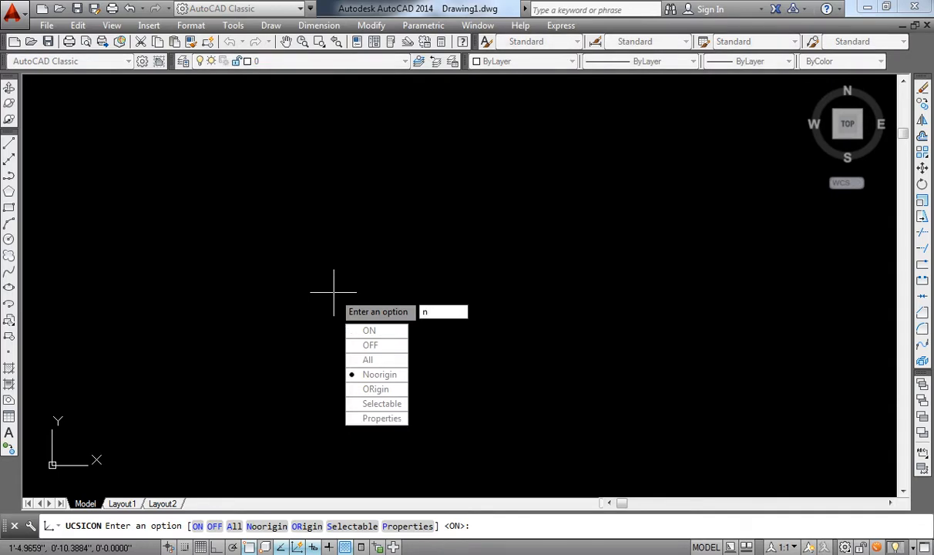
key("Return")
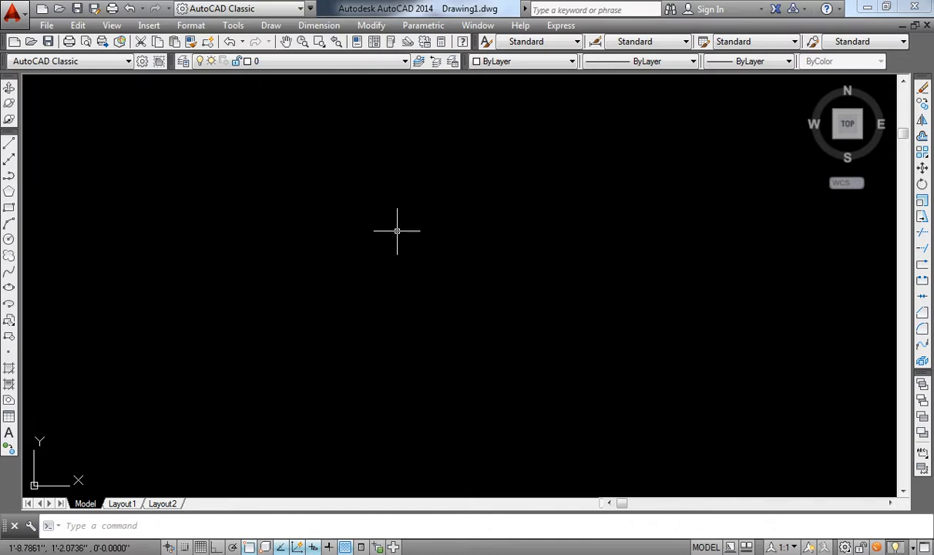
Draw a rectangle 32'3" wide and 44'3" tall extending downward, and keep the current Windows color scheme without further reminders
type("re")
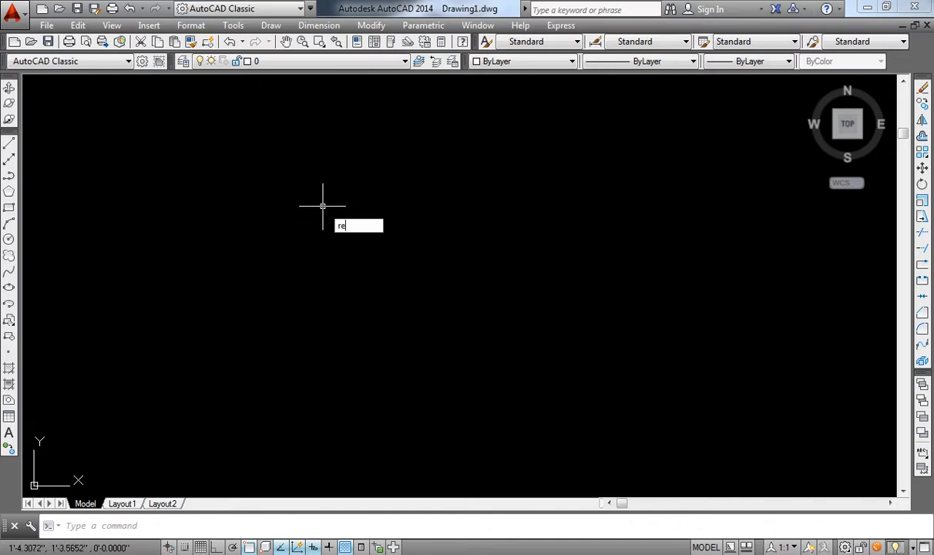
type("c")
key("Return")
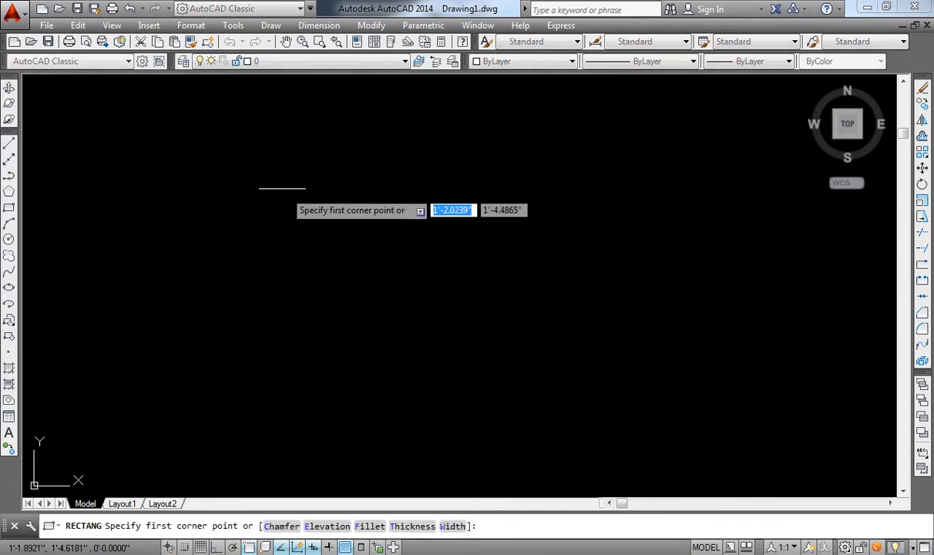
left_click(256, 168)
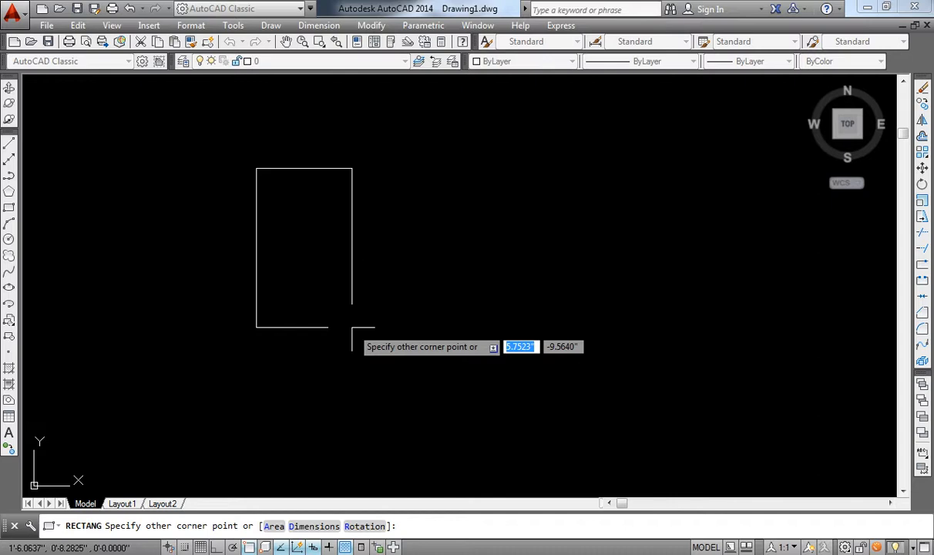
type("32")
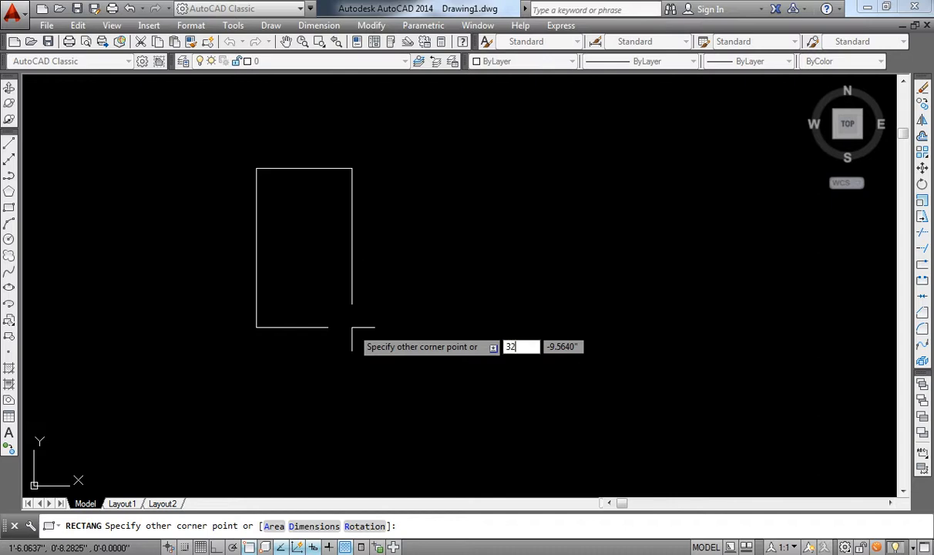
type("'9")
key("Tab")
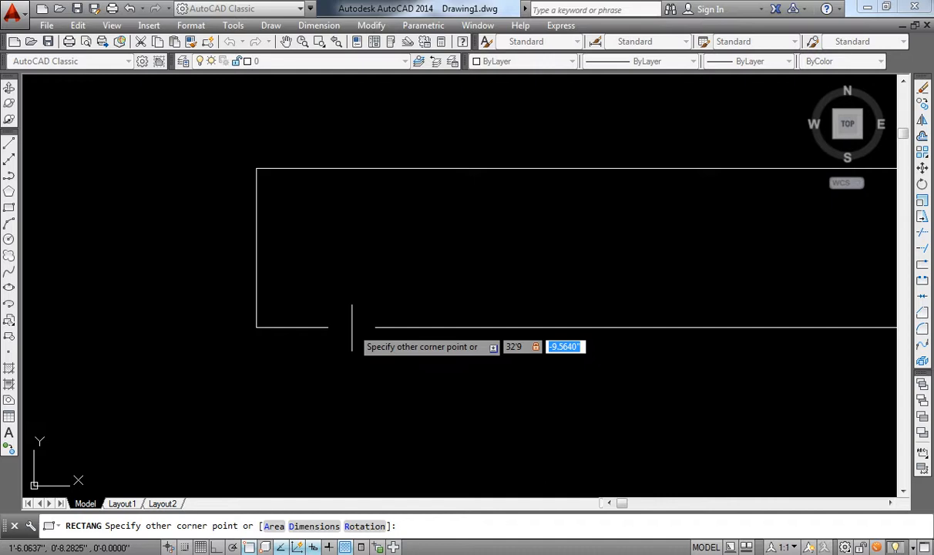
type("-")
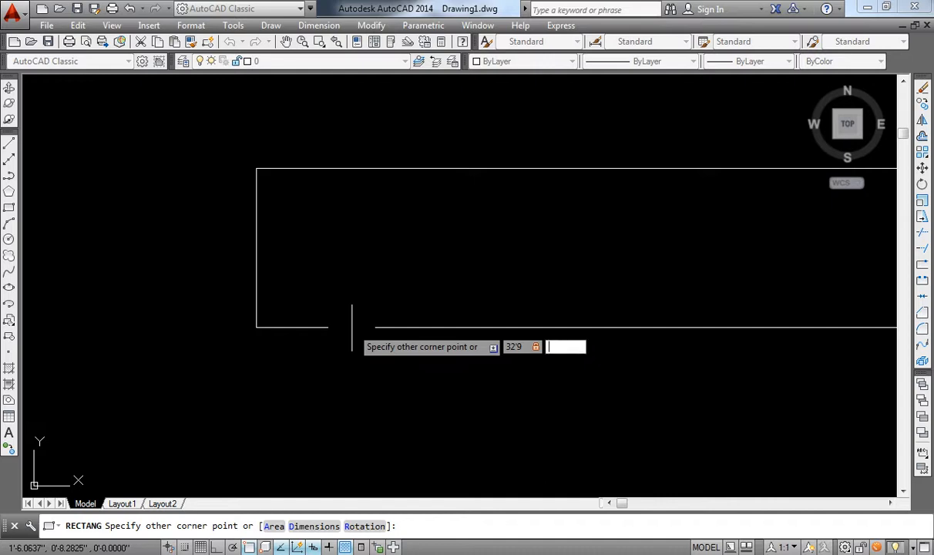
type("44'3")
key("Tab")
key("Right")
key("Right")
key("Right")
key("Right")
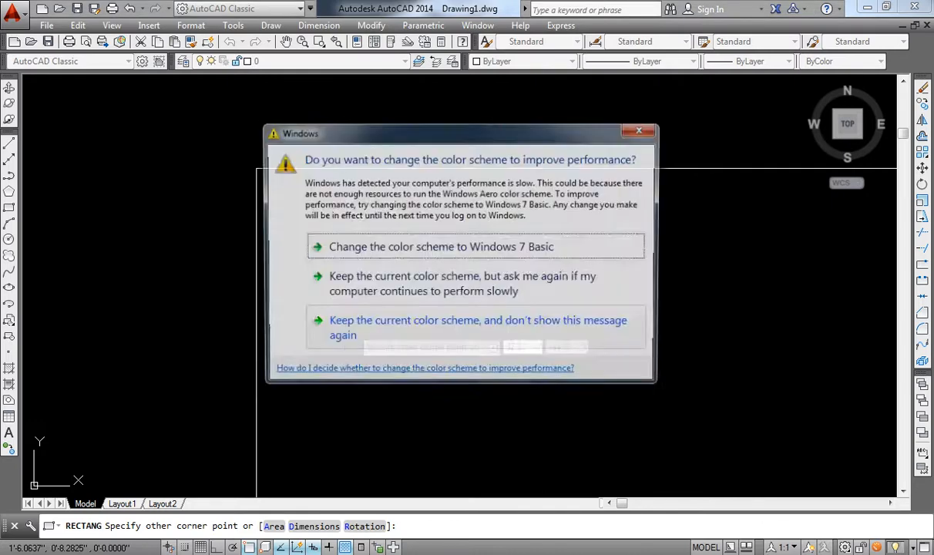
left_click(478, 329)
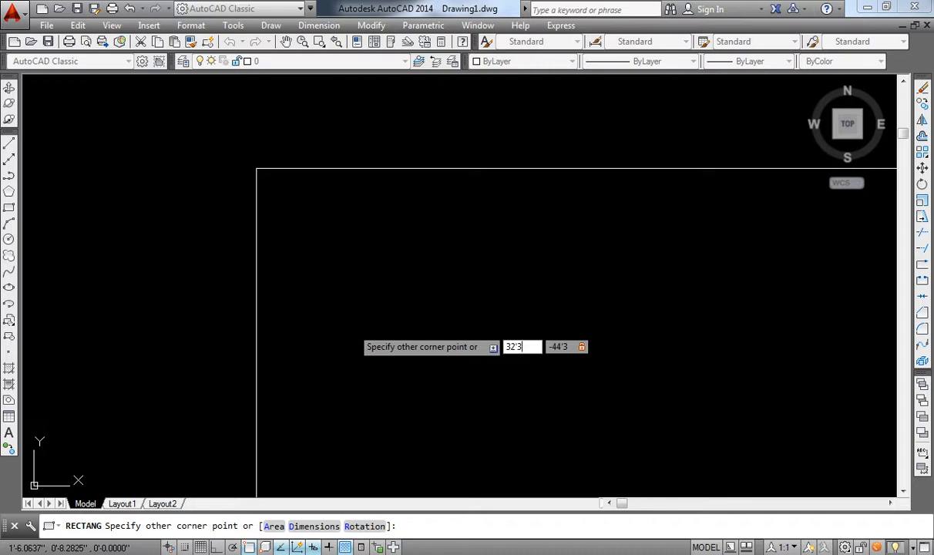
key("Return")
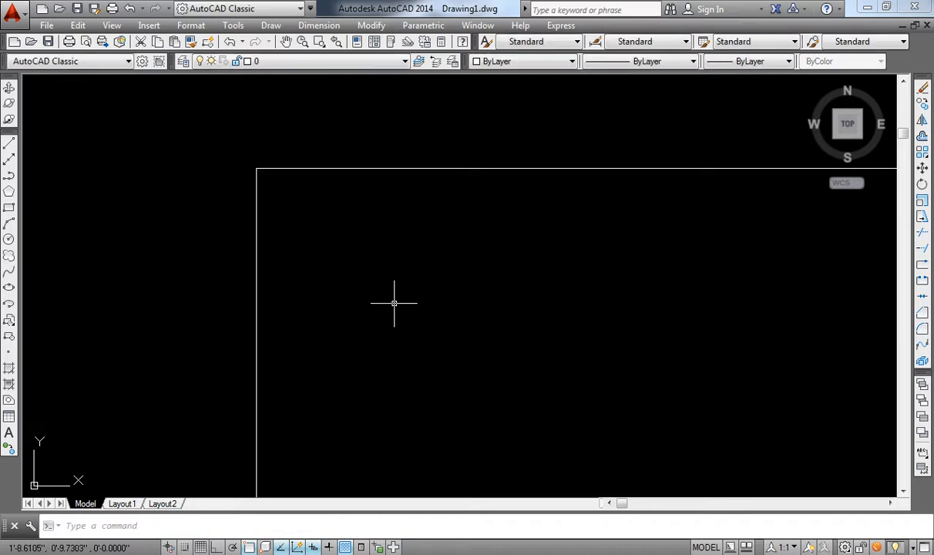
Offset the rectangle 9" inward to form a double outline
type("z")
key("Return")
type("e")
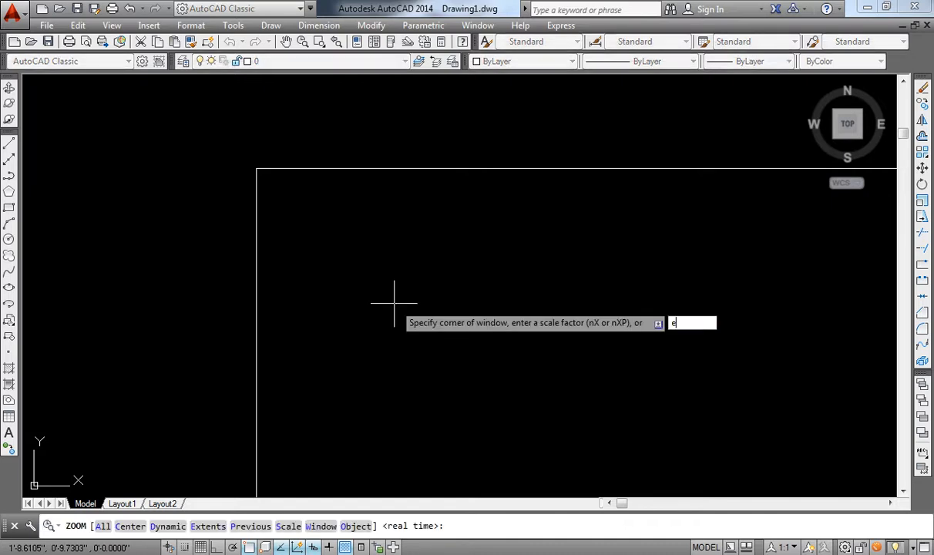
key("Return")
scroll(321, 201, "down", 3)
middle_click_drag(322, 202, 324, 239)
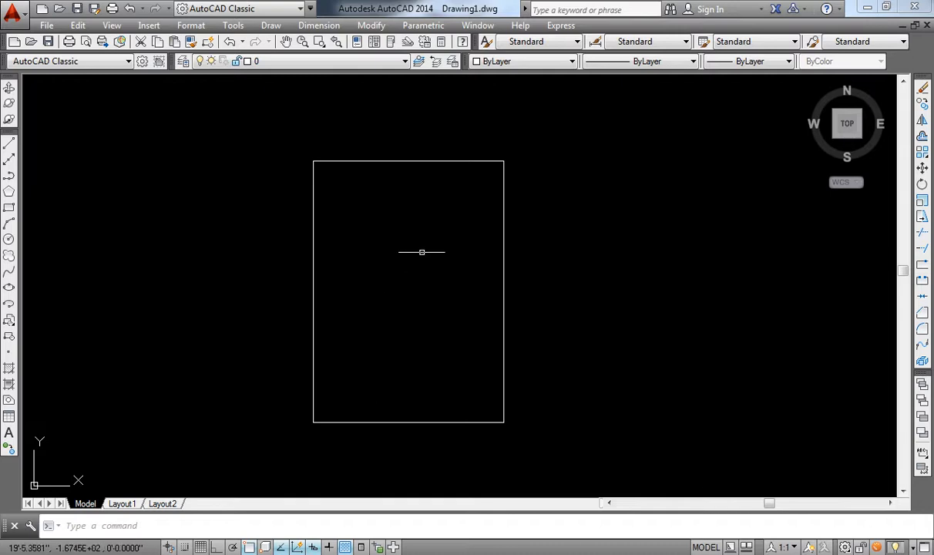
type("o")
key("Return")
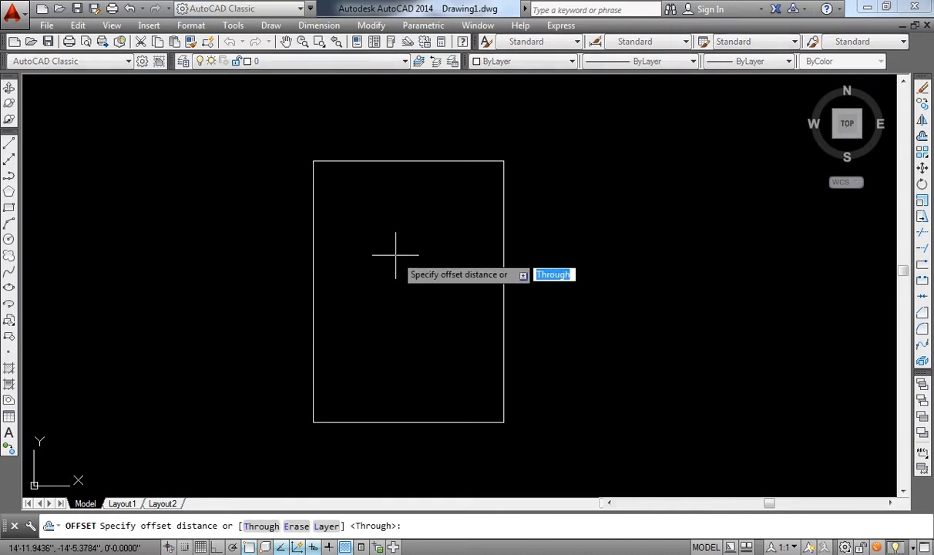
type("9")
key("Return")
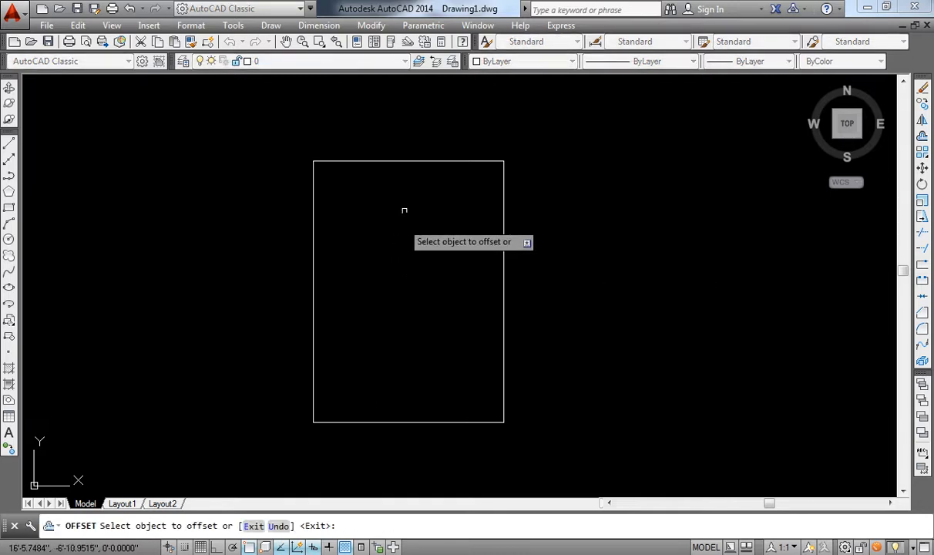
left_click(402, 161)
left_click(406, 196)
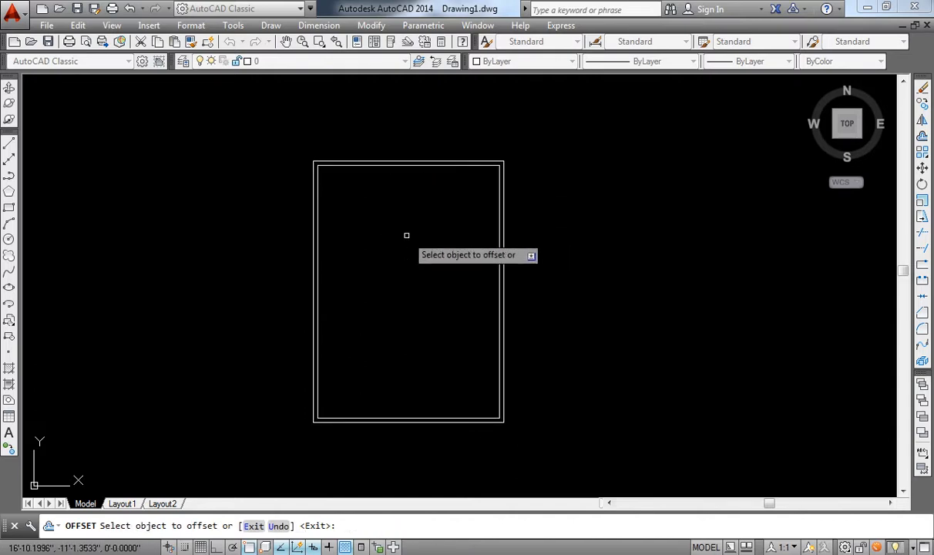
key("Return")
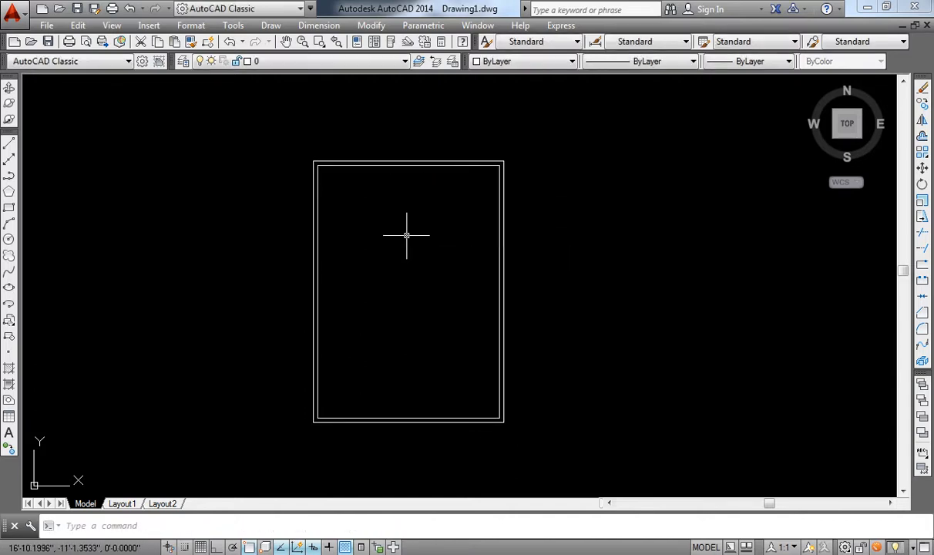
Explode both rectangles into separate lines and check the result by selecting individual sides
type("x")
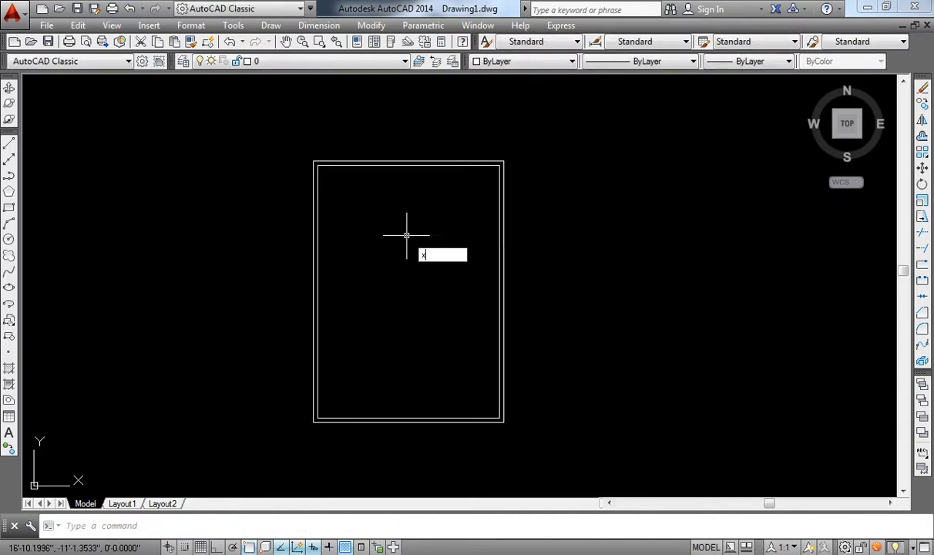
key("Return")
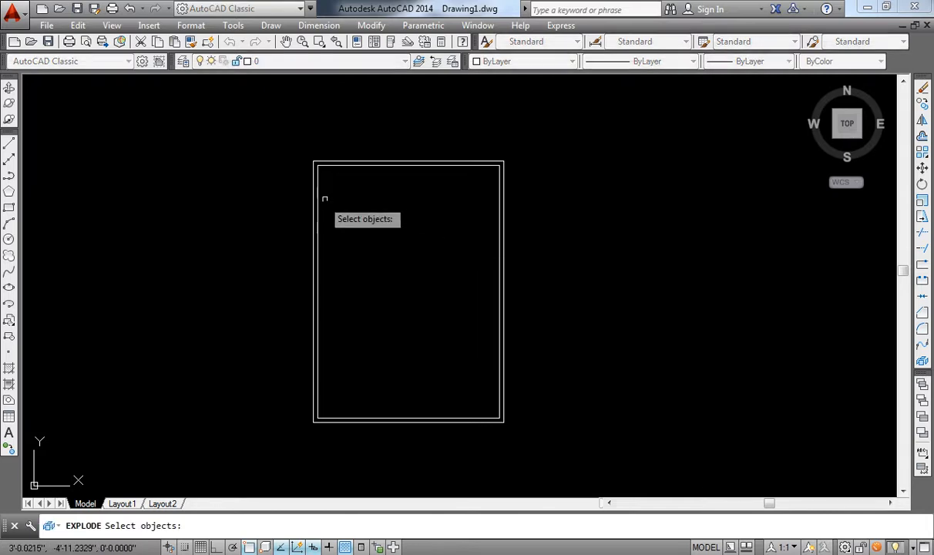
left_click(327, 194)
left_click(270, 258)
right_click(388, 239)
right_click(389, 239)
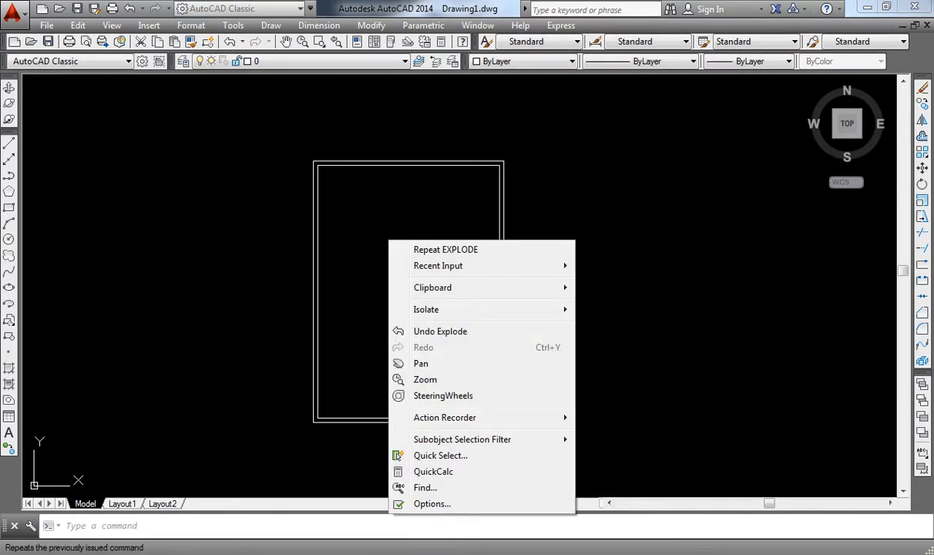
left_click(419, 216)
left_click(383, 219)
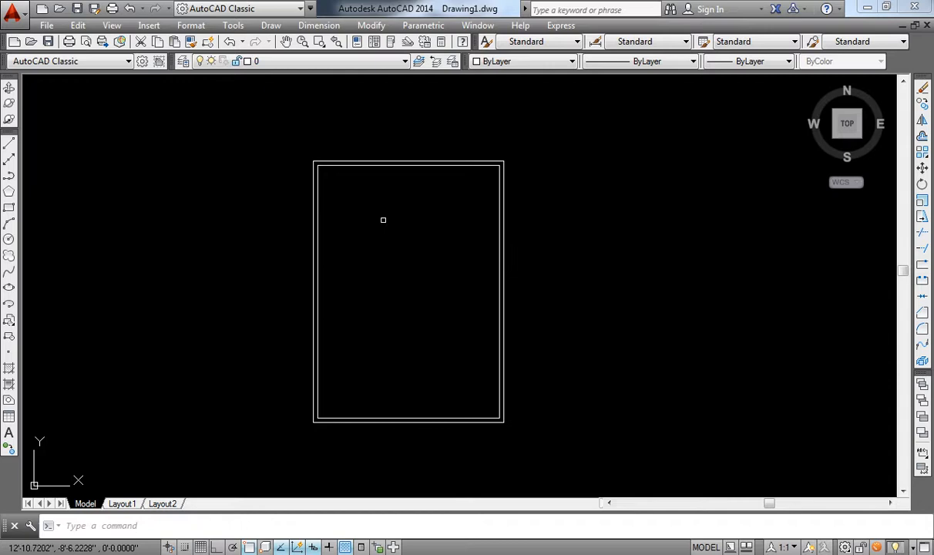
left_click(315, 228)
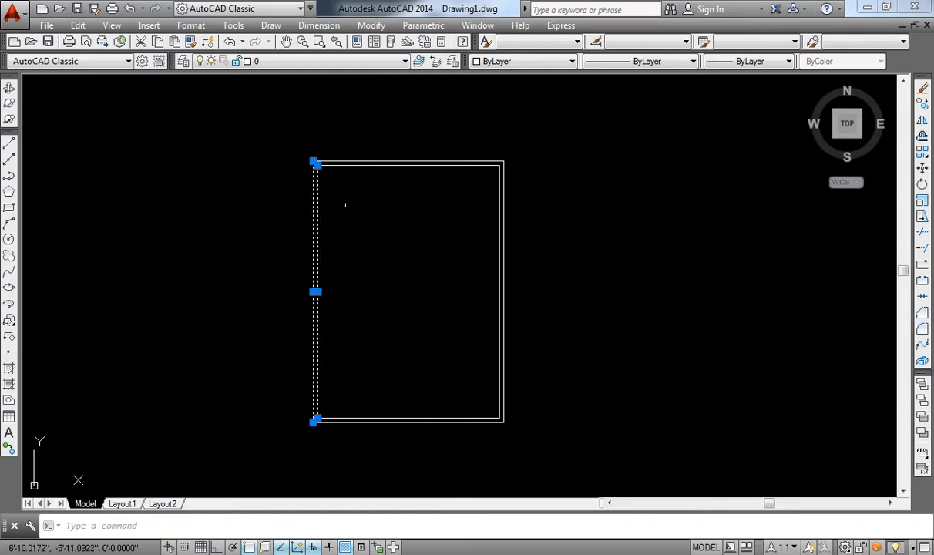
key("Escape")
left_click(359, 167)
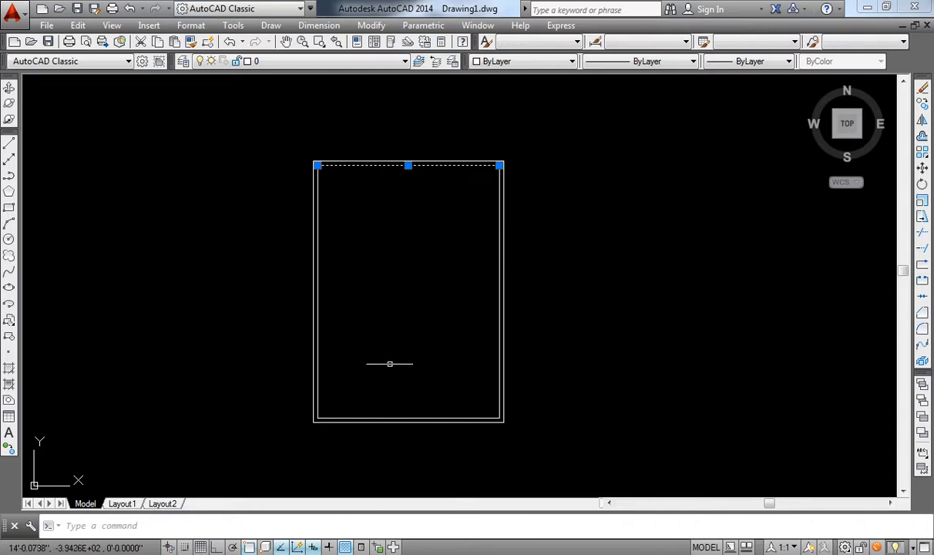
key("Escape")
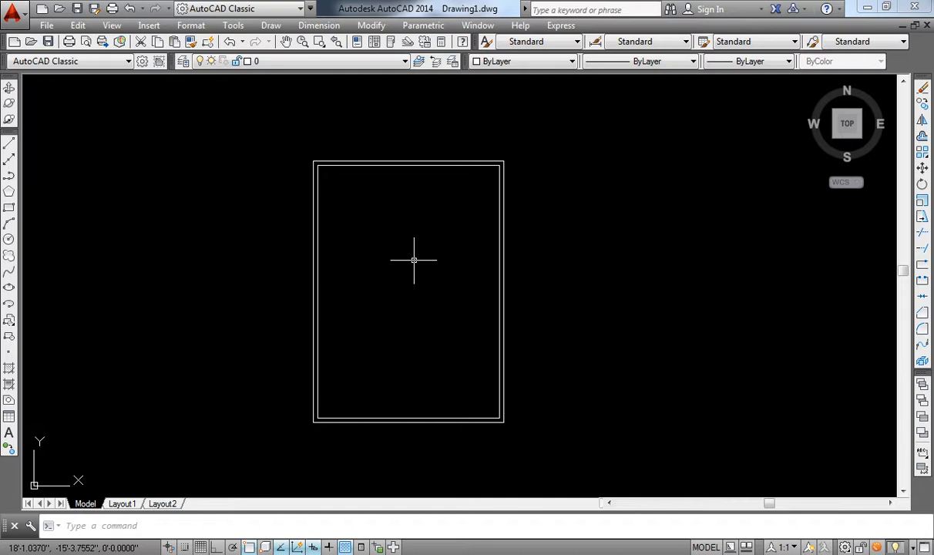
Offset the inner line of the plan's top wall 10' downward
type("o")
key("Return")
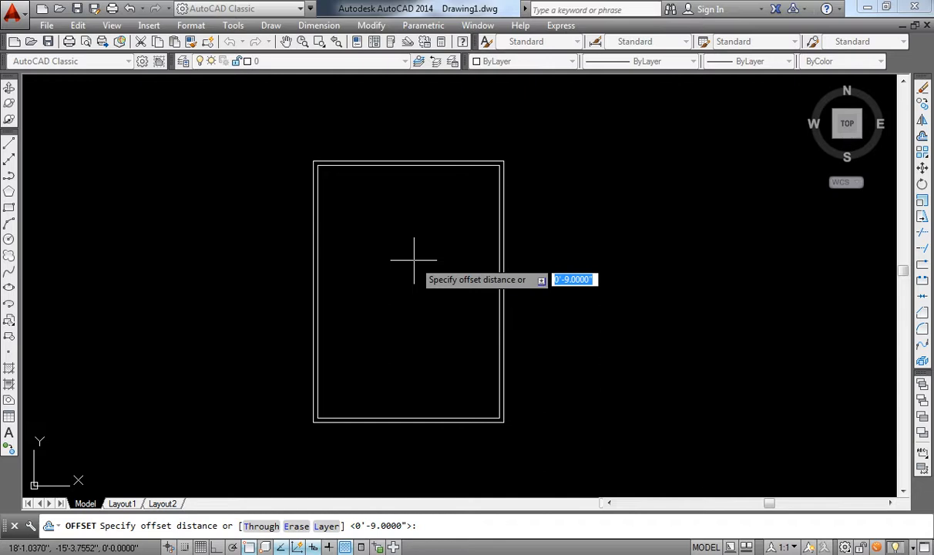
type("18")
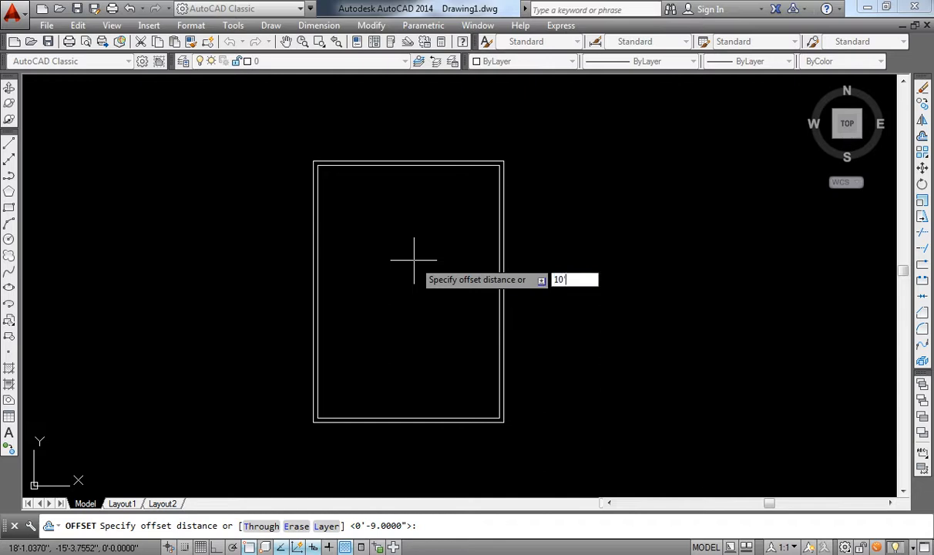
key("Return")
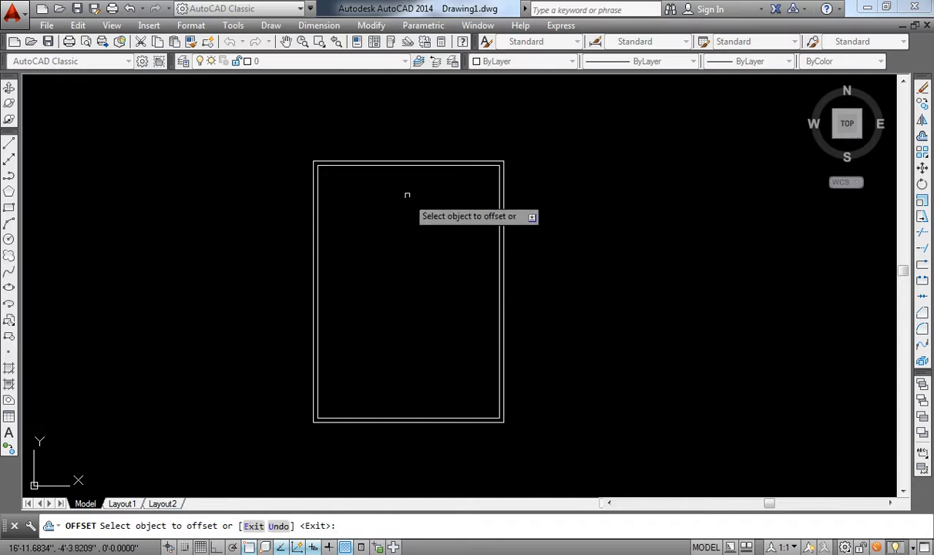
left_click(415, 165)
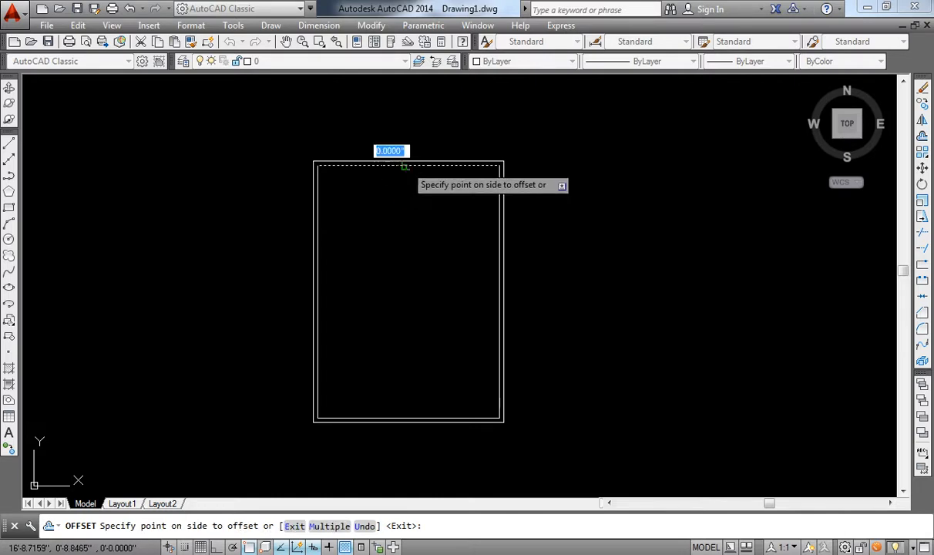
left_click(416, 283)
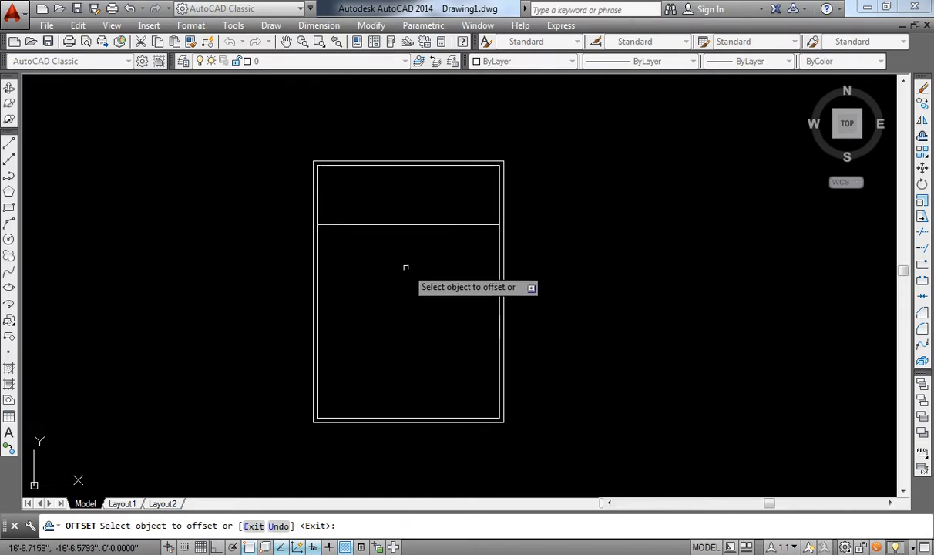
Offset the new horizontal line 9" downward to give the partition wall its thickness
middle_click_drag(405, 266, 404, 286)
key("Return")
key("Return")
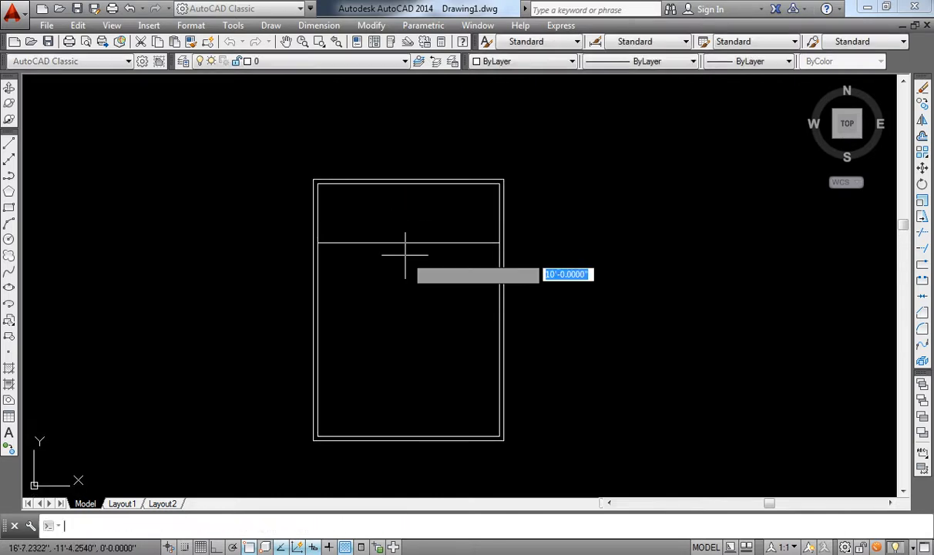
type("9")
key("Return")
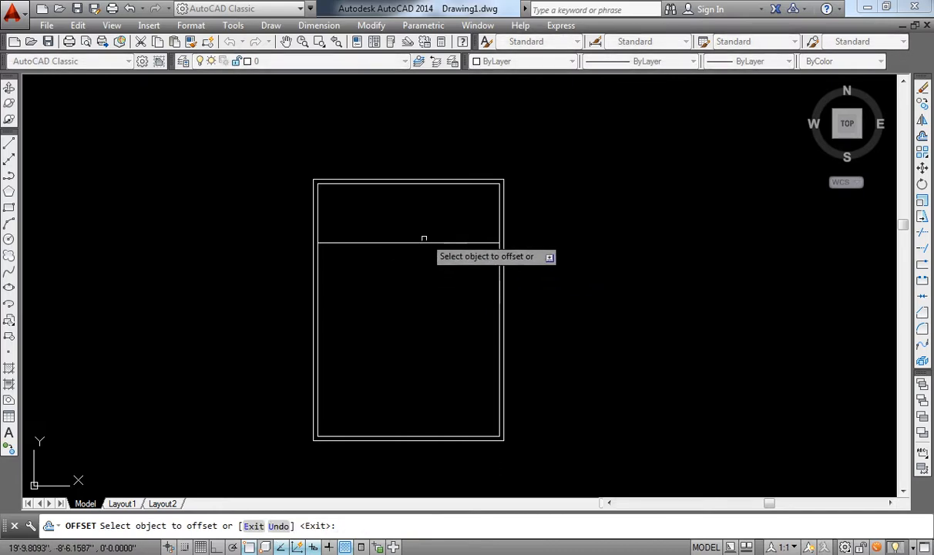
left_click(423, 243)
left_click(416, 285)
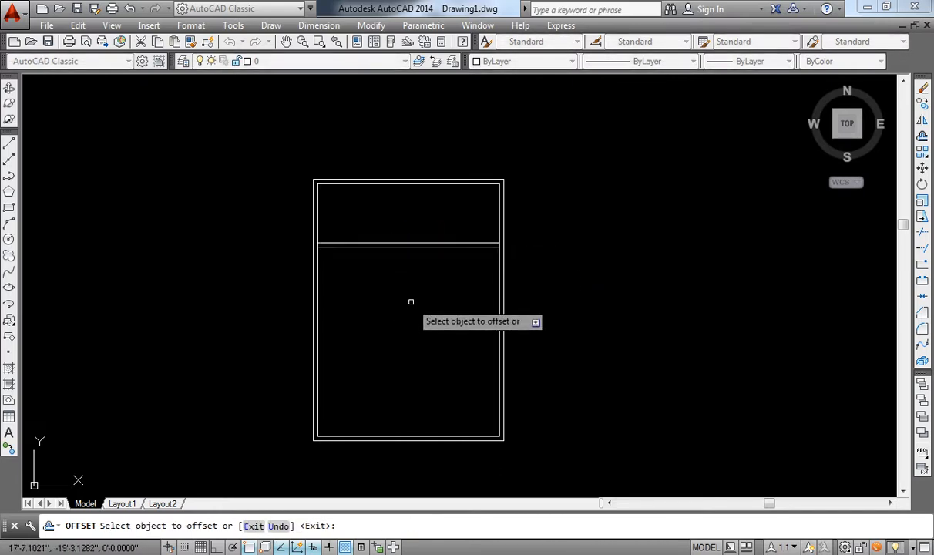
key("Return")
Offset the inner line of the right outer wall 13' to the left
scroll(455, 208, "up", 7)
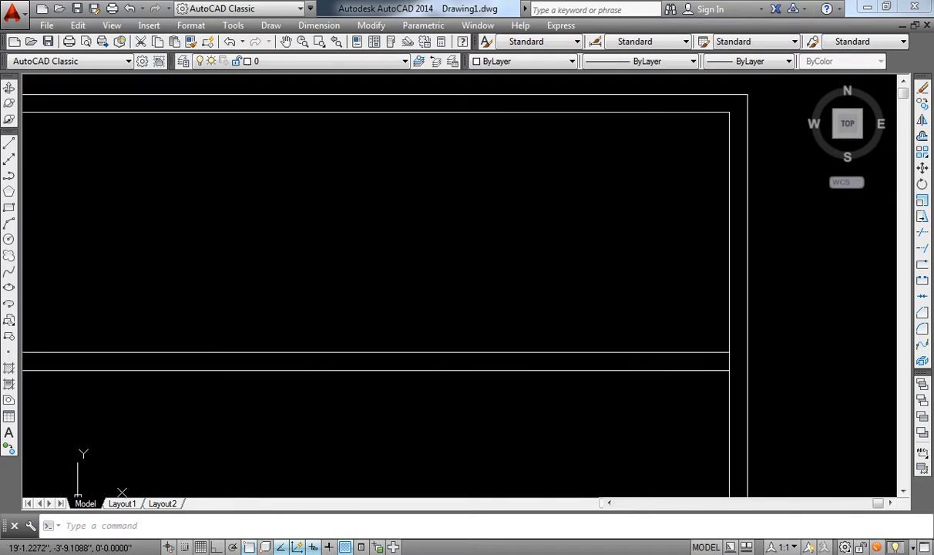
scroll(496, 217, "down", 2)
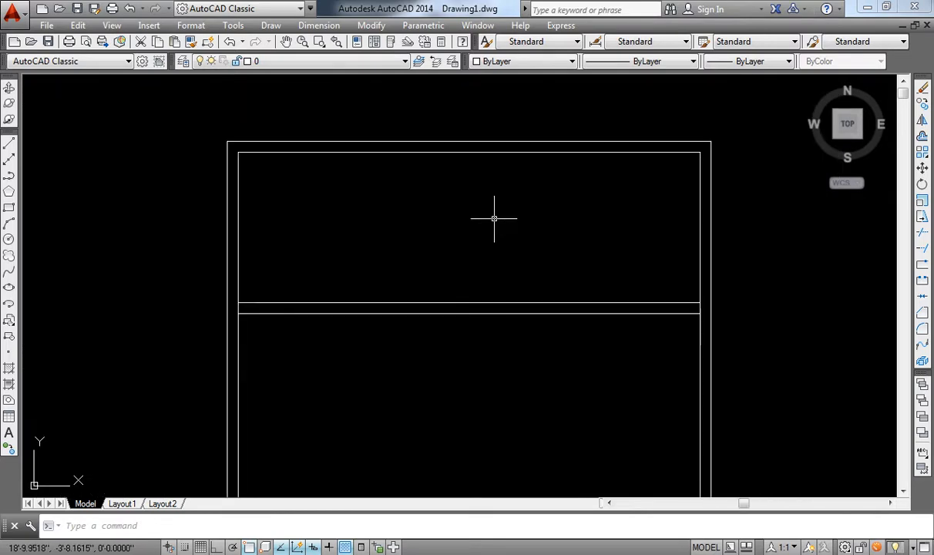
type("o")
key("Return")
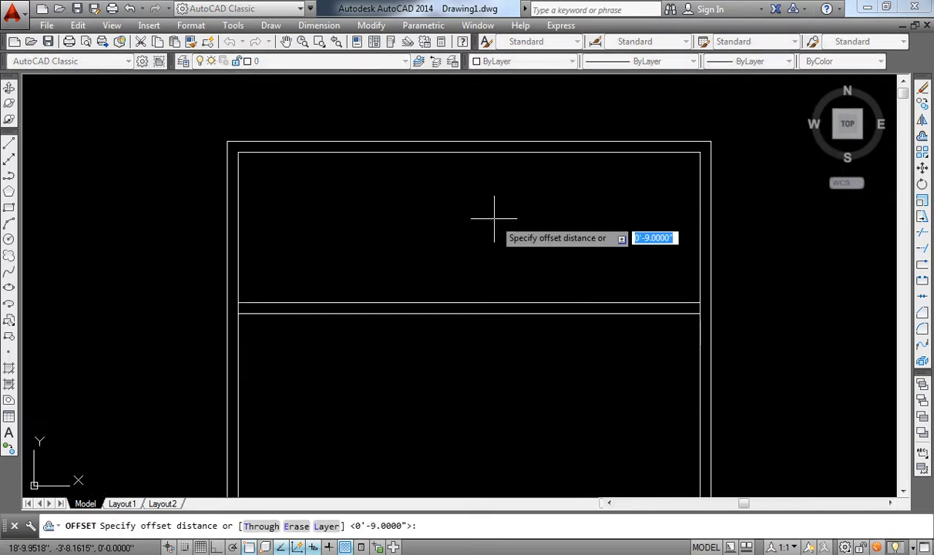
type("13'")
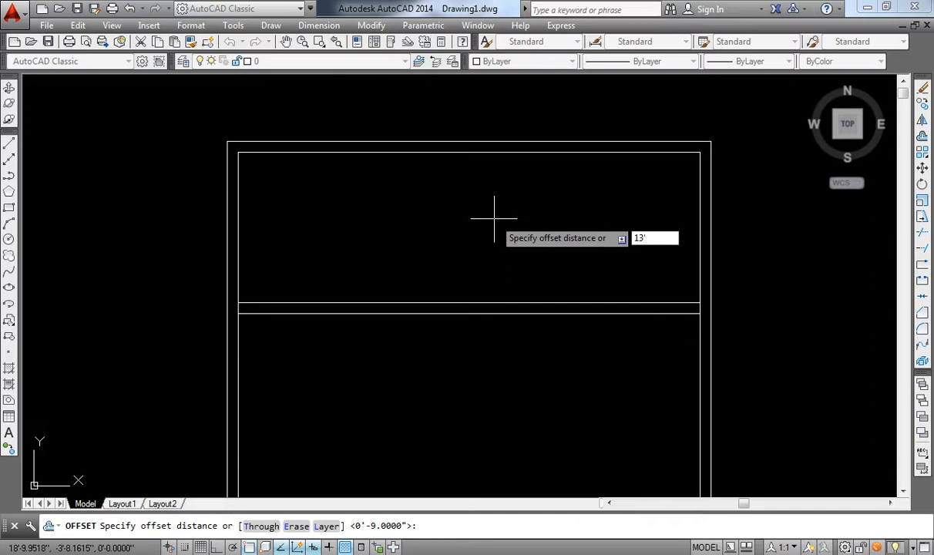
key("Return")
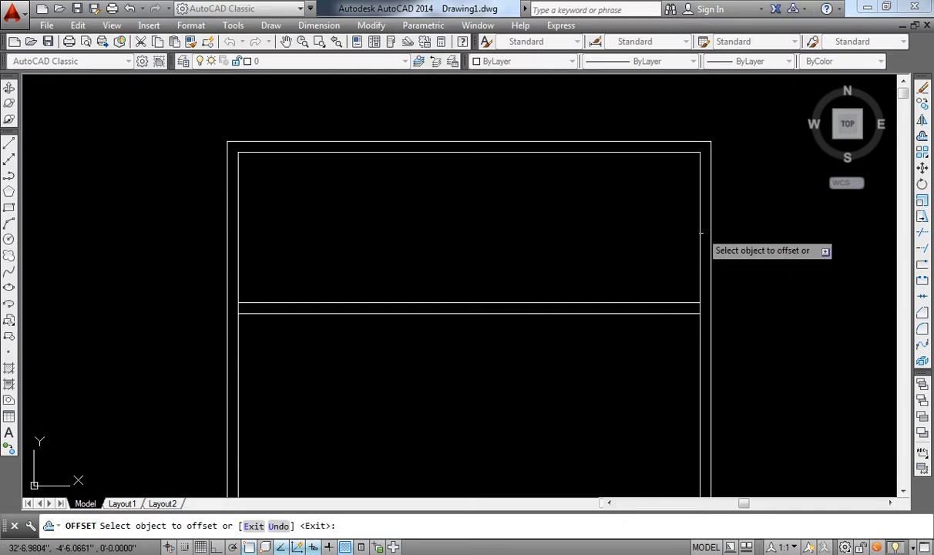
left_click(701, 233)
left_click(522, 209)
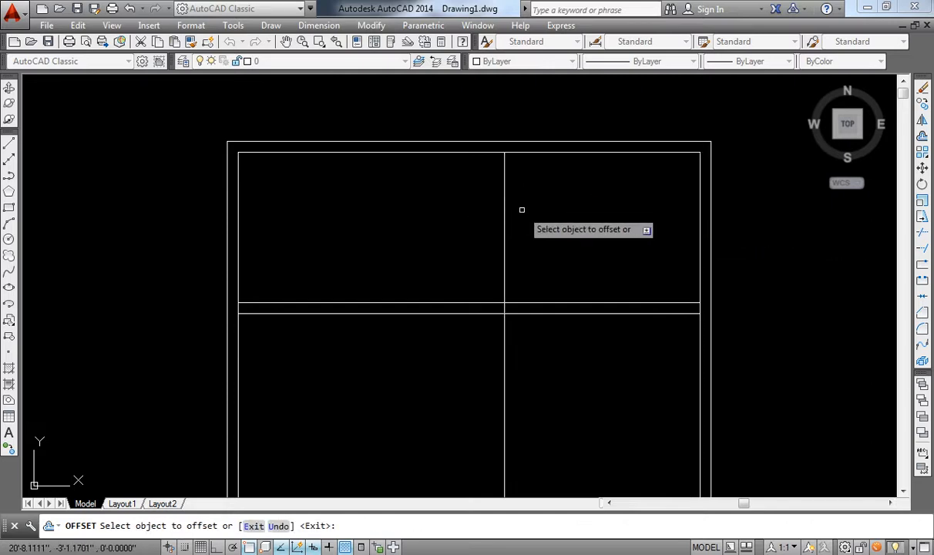
Offset the new vertical line 9" to the left to form the partition between the two top rooms
key("Return")
key("Return")
type("9")
key("Return")
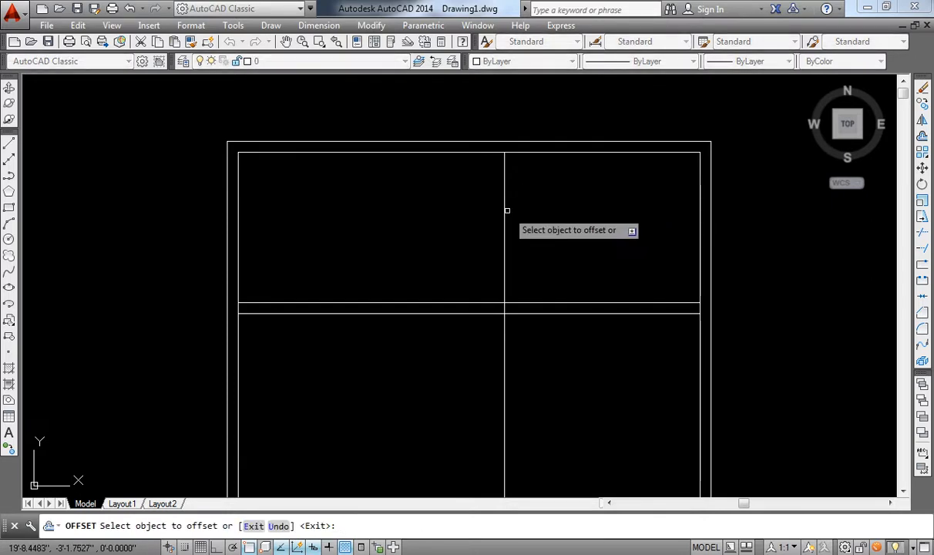
left_click(505, 209)
left_click(409, 250)
key("Return")
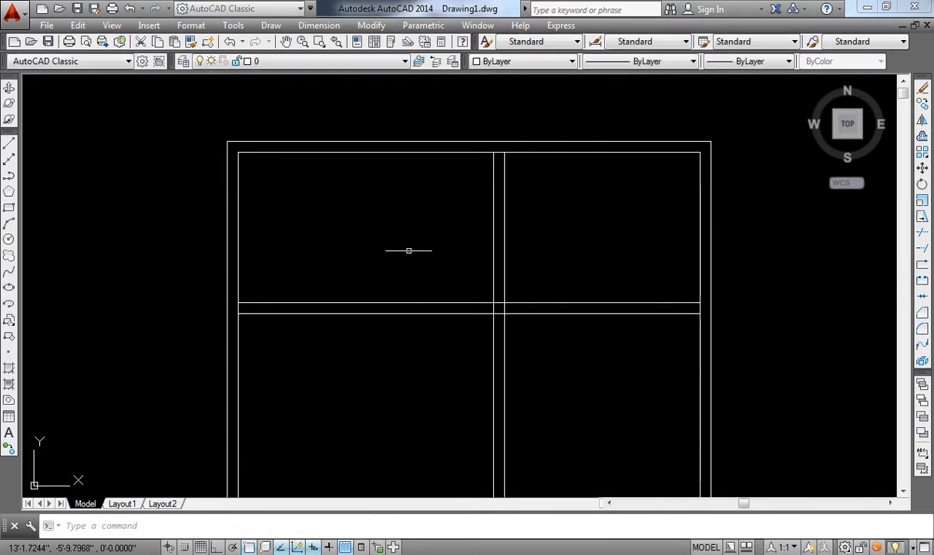
Trim the vertical partition lines below and inside the horizontal wall, opening the junction where the two walls meet
type("tr")
key("Return")
key("Return")
left_click(513, 344)
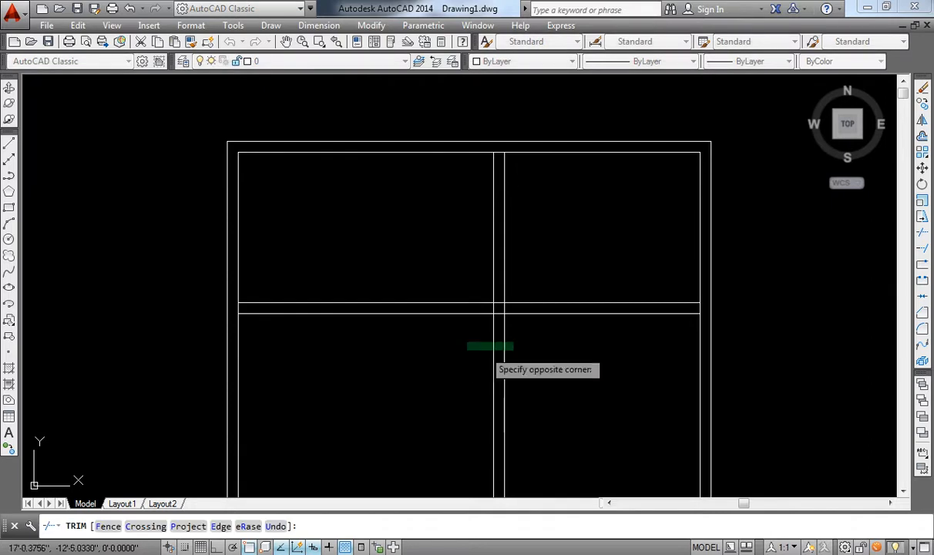
left_click(478, 305)
scroll(489, 313, "up", 2)
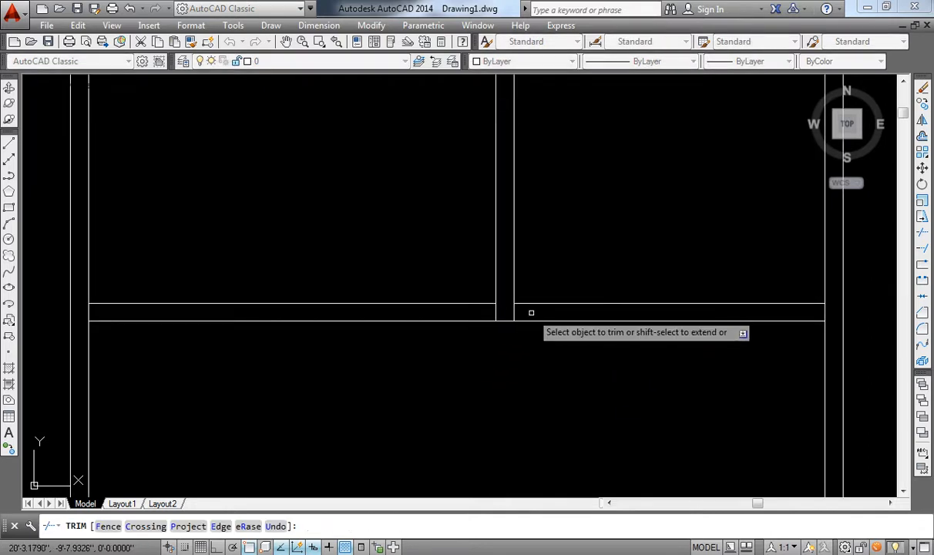
left_click(531, 312)
left_click(91, 308)
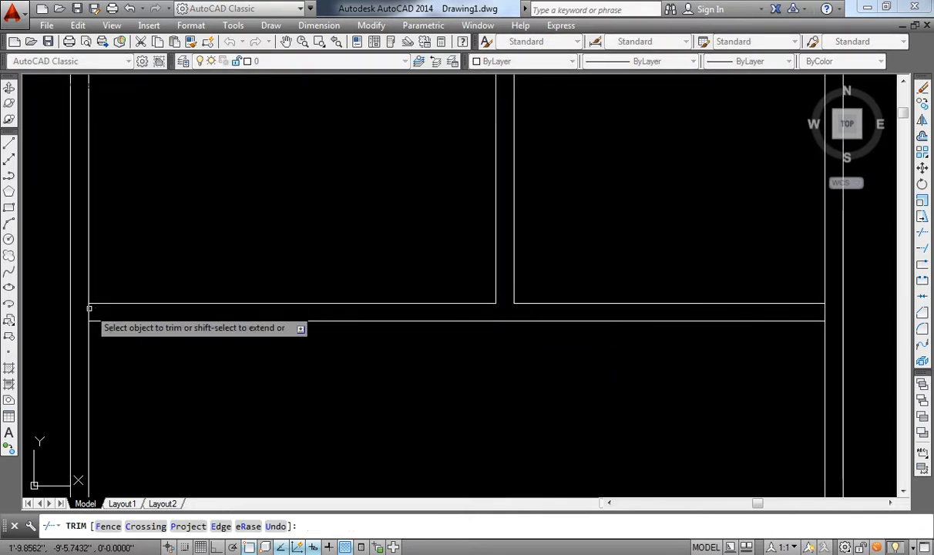
Trim the inner outline segments where the horizontal partition meets both side walls and the vertical partition meets the top wall
left_click(90, 308)
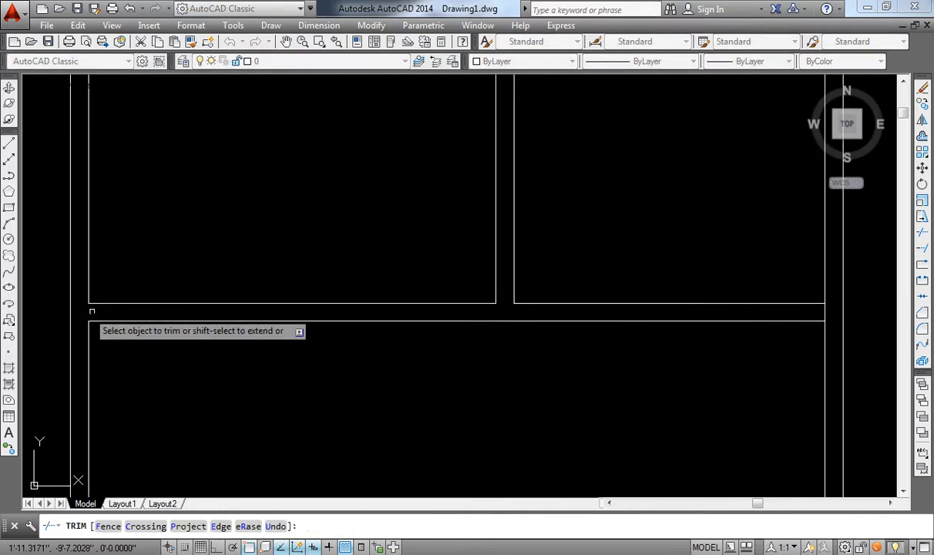
left_click(824, 313)
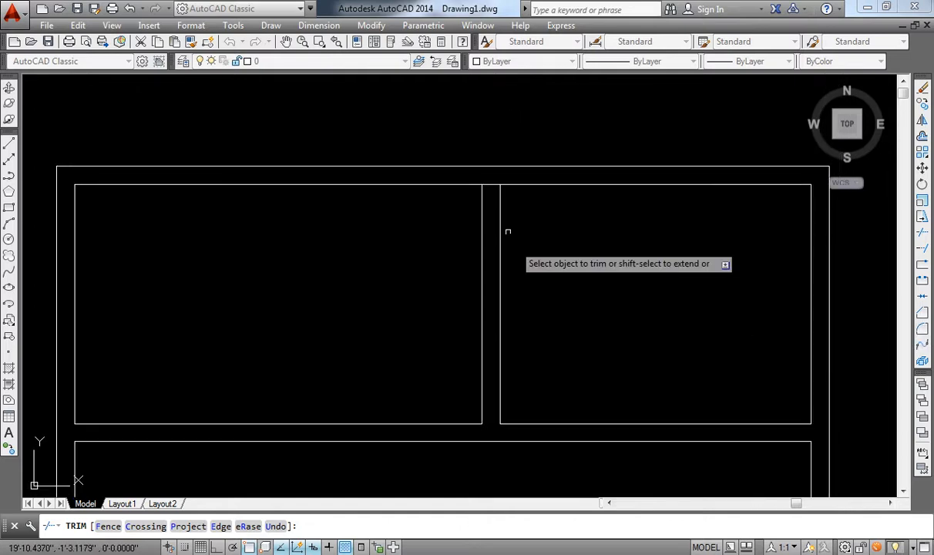
left_click(487, 186)
left_click(489, 181)
scroll(489, 181, "down", 2)
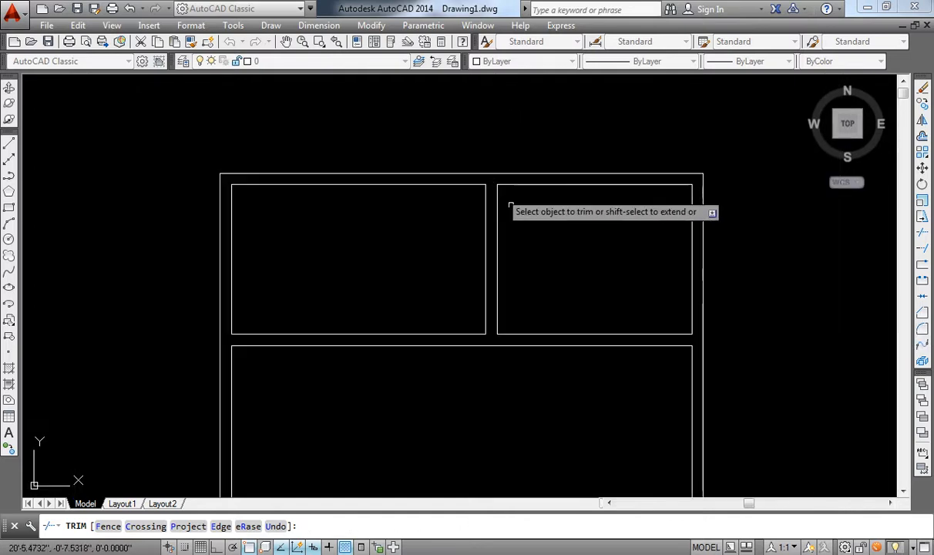
key("Escape")
Offset the inner line of the left outer wall below the horizontal partition 10' to the right
middle_click_drag(521, 344, 515, 278)
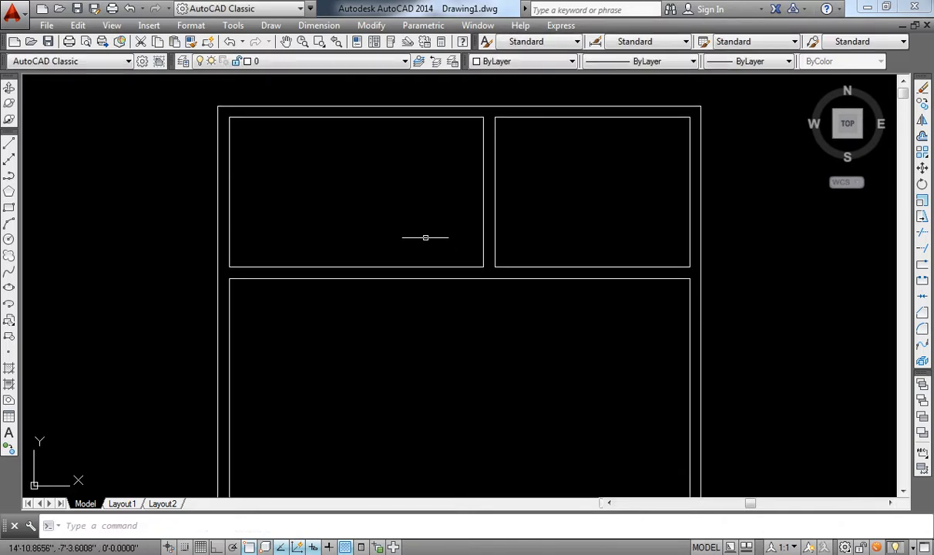
middle_click_drag(380, 295, 400, 245)
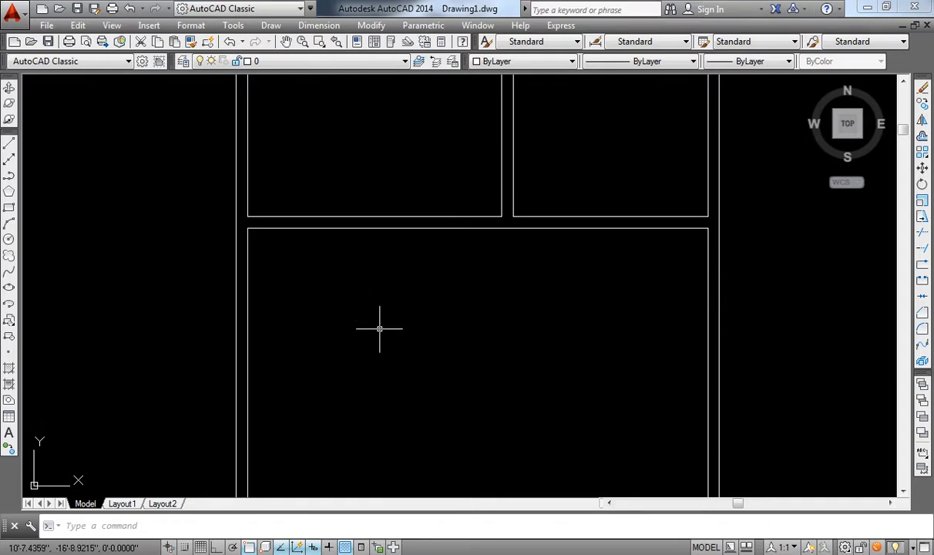
middle_click_drag(379, 329, 382, 309)
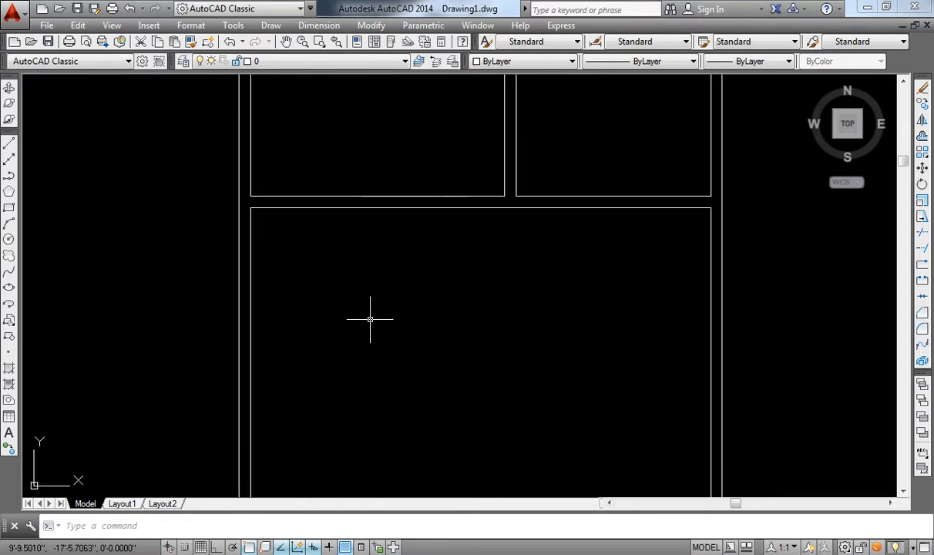
type("o")
key("Return")
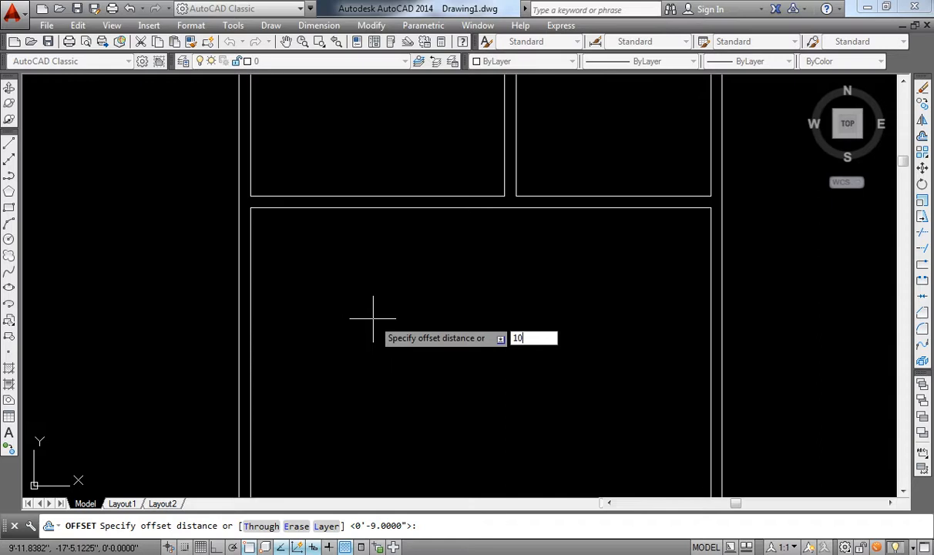
key("Return")
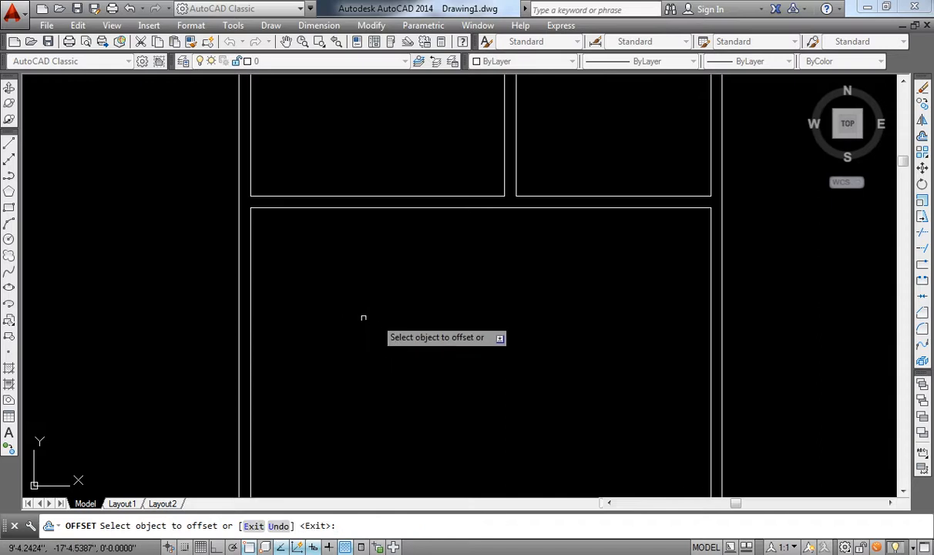
left_click(251, 359)
left_click(439, 364)
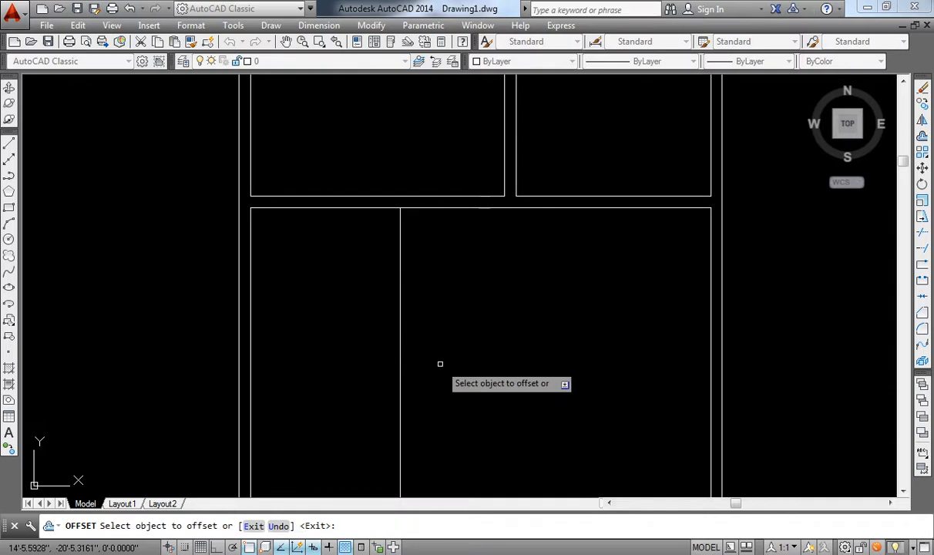
Offset the new vertical line in the lower area 9" to the right to form a wall
key("Return")
key("Return")
key("Return")
left_click(400, 339)
left_click(430, 341)
key("Return")
Offset the lower line of the upper horizontal partition 15' downward
key("Return")
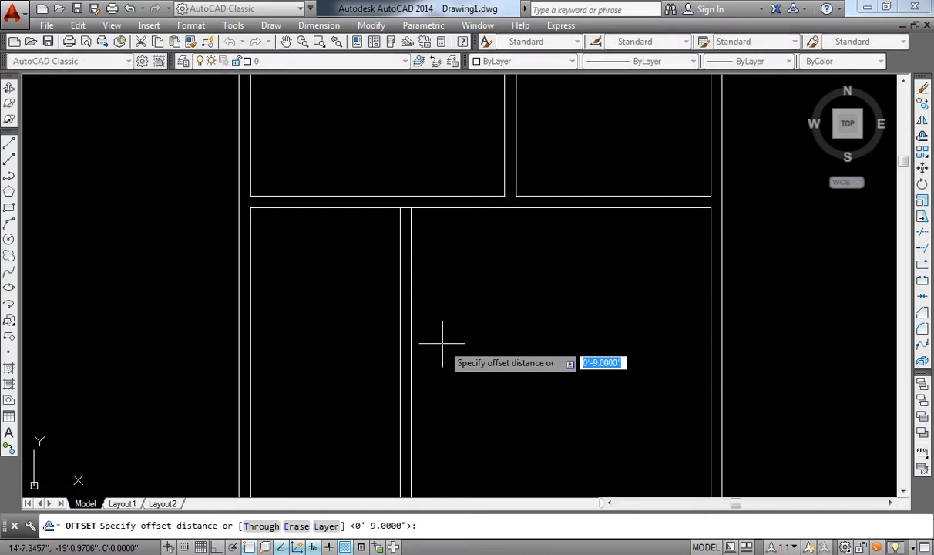
type("15'")
key("Return")
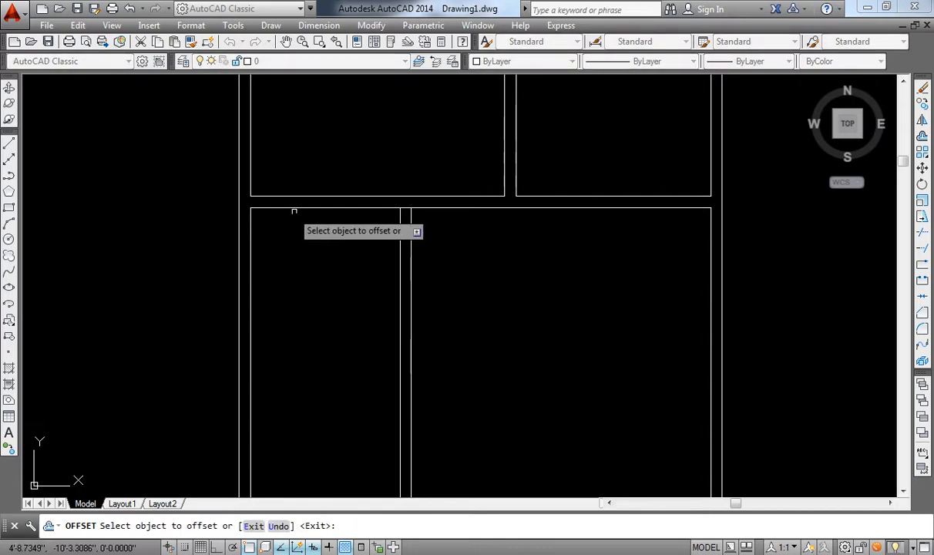
left_click(292, 208)
left_click(304, 349)
Offset the second horizontal partition line 9" downward to complete the wall thickness
key("Return")
key("Return")
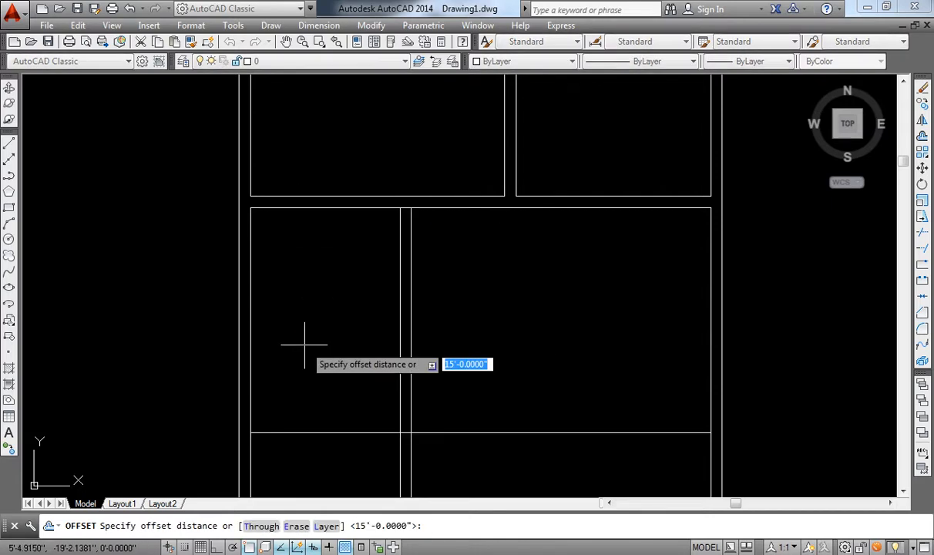
type("8")
key("Return")
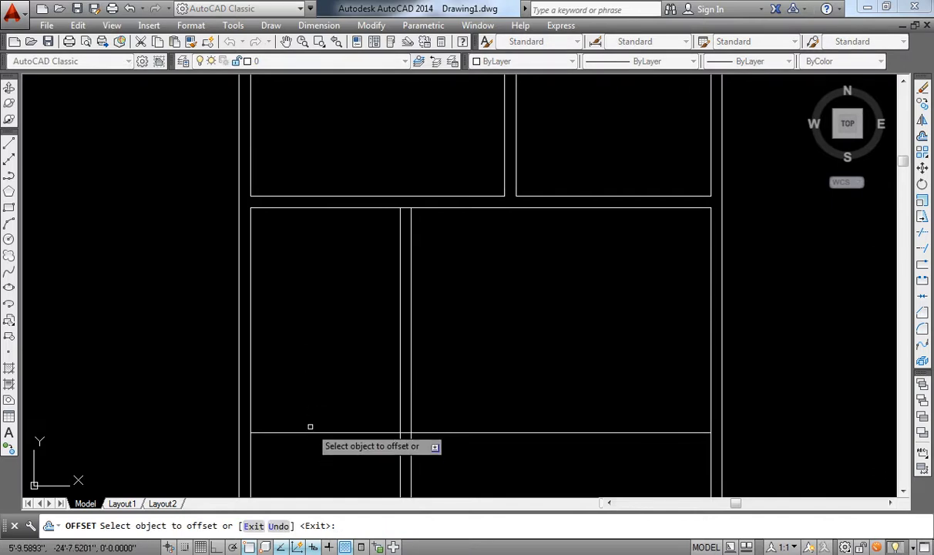
left_click(309, 432)
left_click(303, 461)
key("Return")
Trim the two vertical partition lines where they cross and extend below the second horizontal partition
middle_click_drag(383, 434, 374, 340)
type("tr")
key("Return")
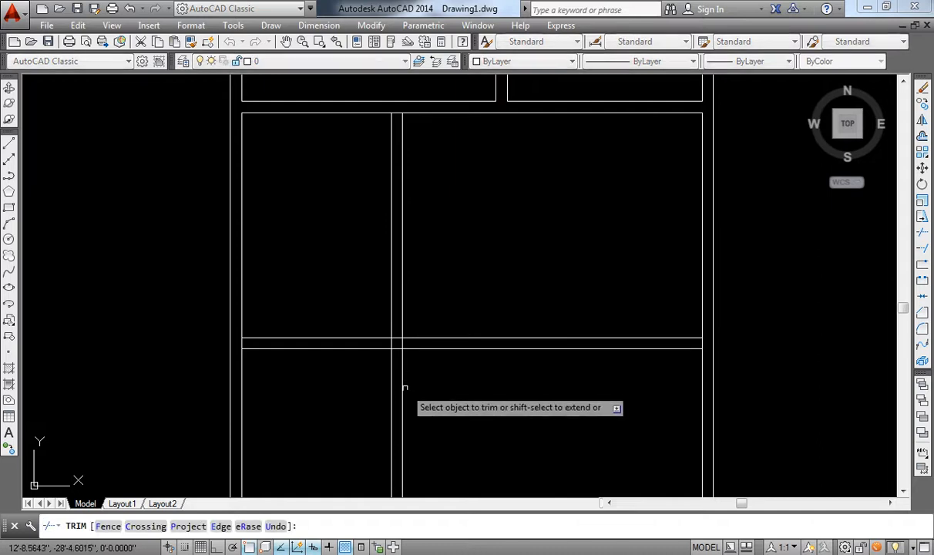
scroll(400, 338, "up", 5)
left_click(410, 352)
left_click(350, 354)
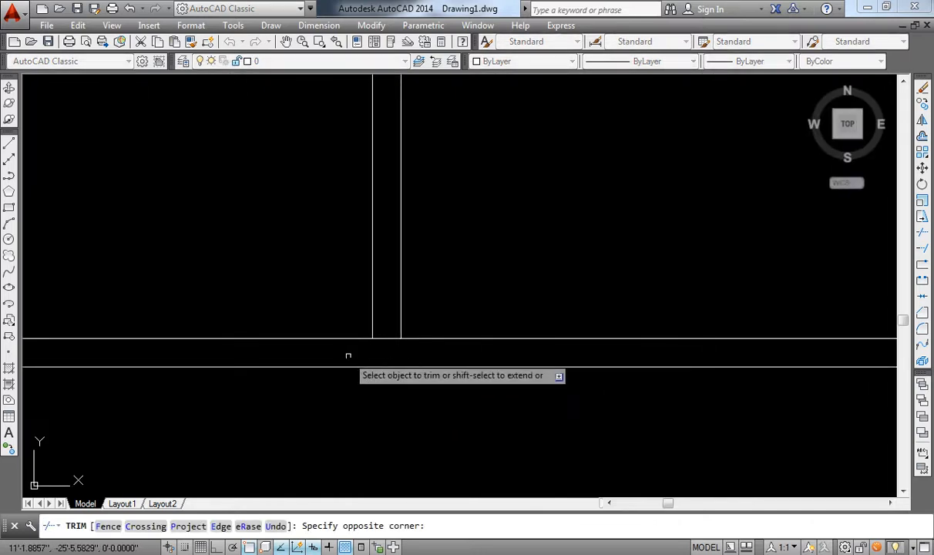
Trim the upper line of the second horizontal partition between the two vertical wall lines to open the junction
left_click(380, 343)
left_click(380, 343)
left_click(378, 337)
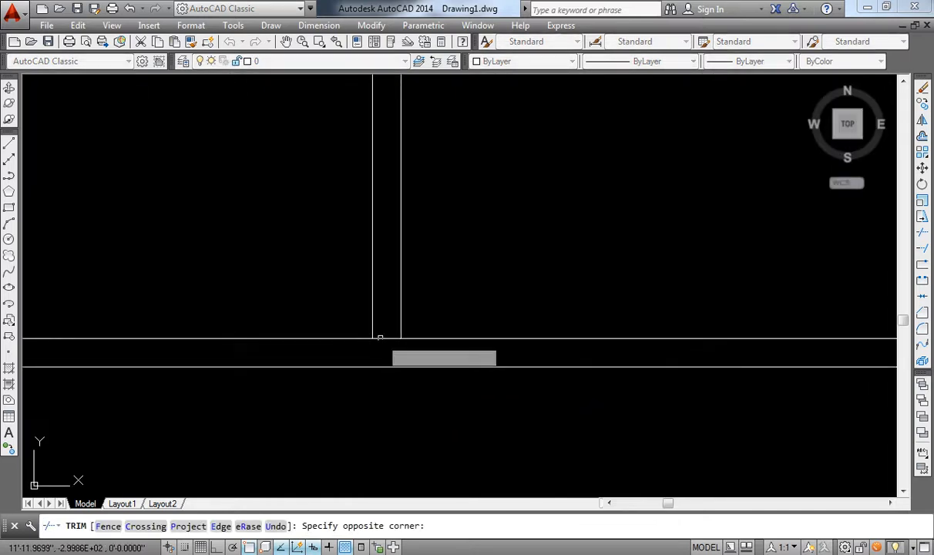
left_click(382, 337)
scroll(387, 343, "down", 2)
Trim the inner lines of the left and right outer walls where the second horizontal partition meets them
middle_click_drag(292, 360, 376, 358)
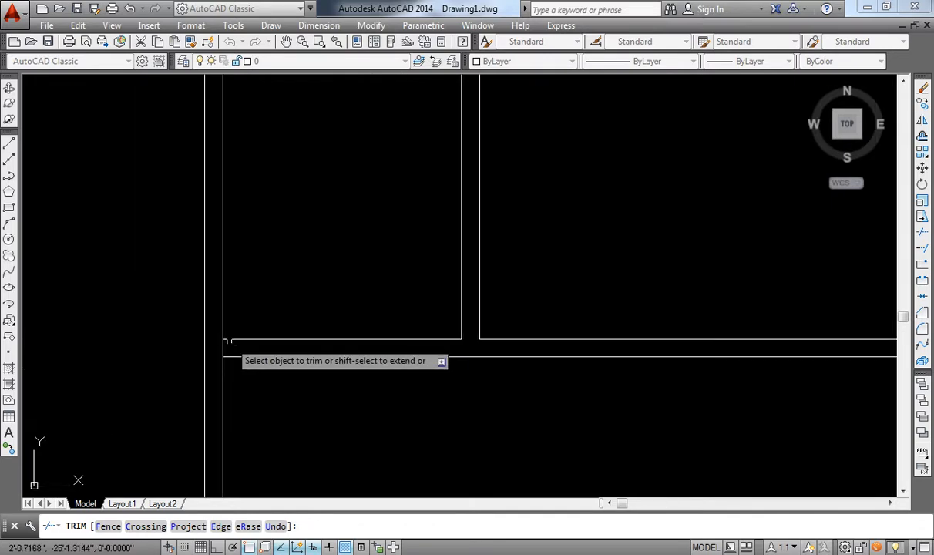
left_click(221, 348)
scroll(224, 345, "down", 4)
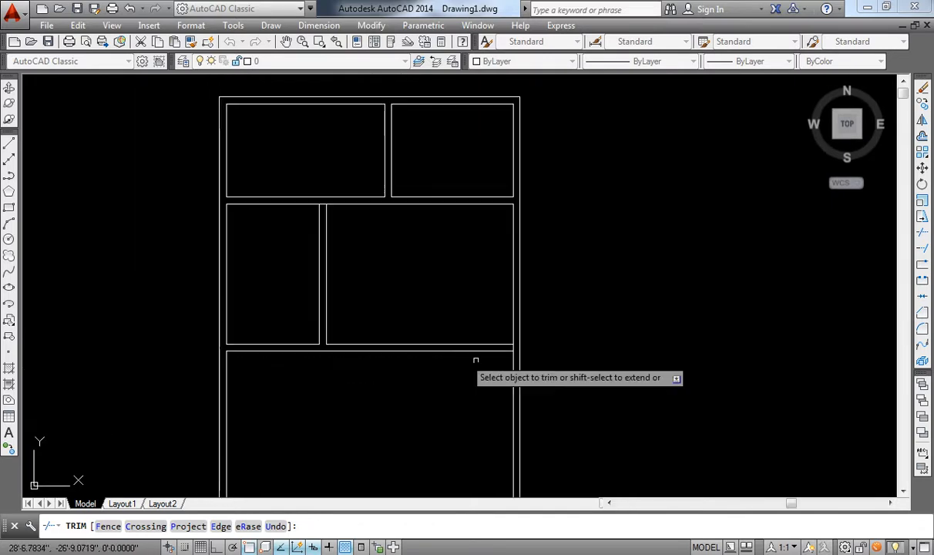
scroll(510, 349, "up", 5)
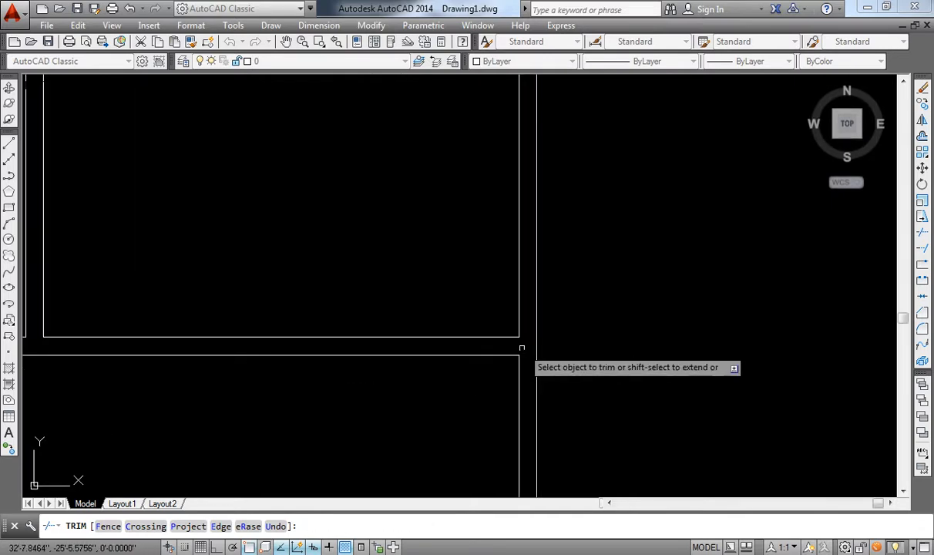
scroll(518, 346, "down", 1)
middle_click_drag(341, 330, 415, 402)
scroll(287, 185, "up", 4)
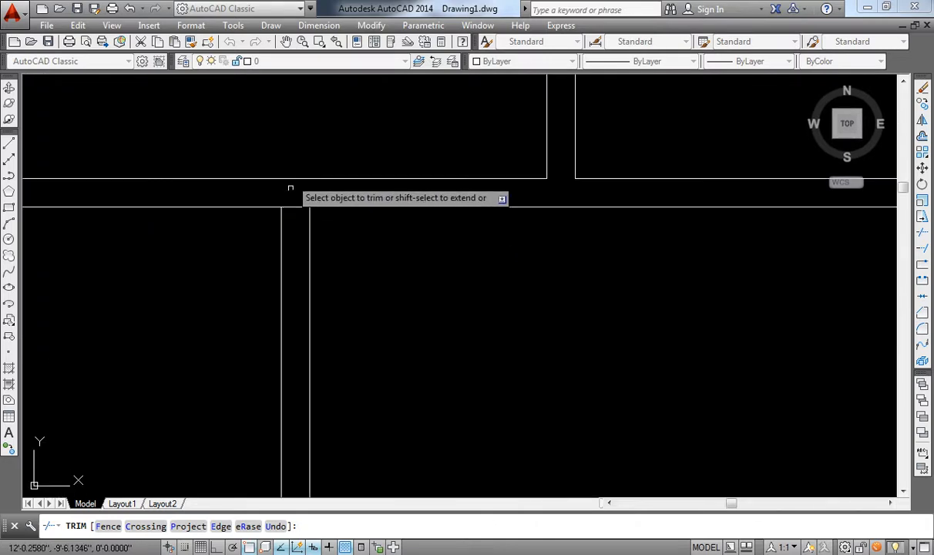
scroll(366, 267, "down", 6)
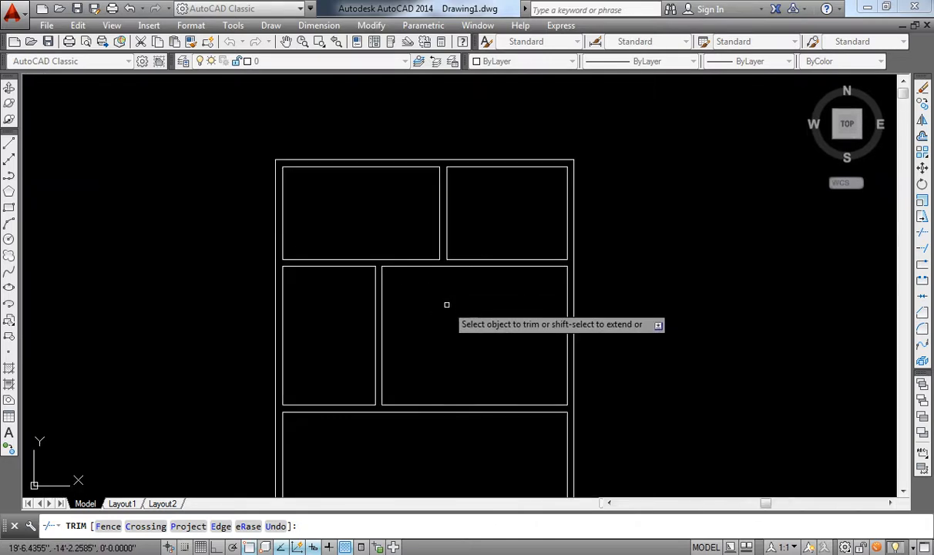
mouse_move(422, 339)
middle_mouse_down()
mouse_move(433, 312)
mouse_move(408, 287)
middle_mouse_up()
key("Escape")
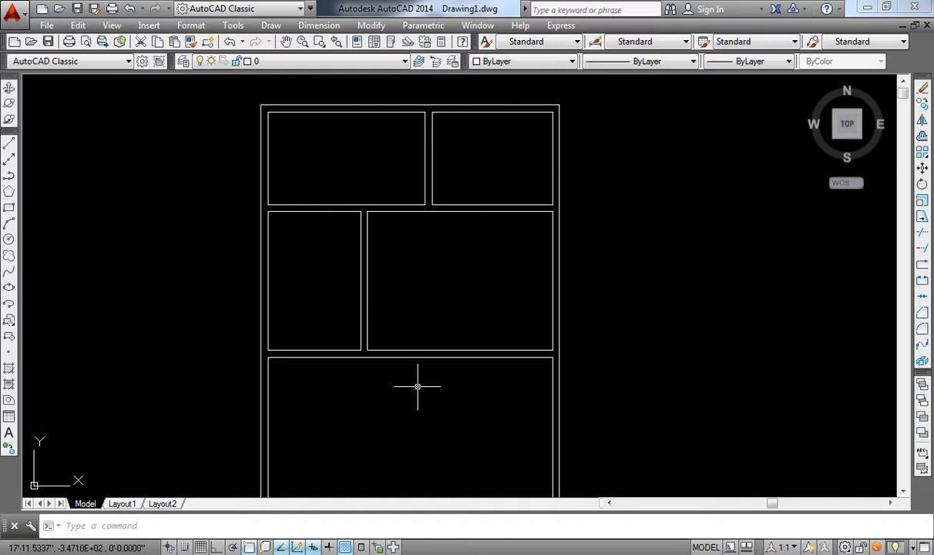
Offset the inner line of the right outer wall in the lowest room 10' to the left
middle_click_drag(416, 381, 407, 296)
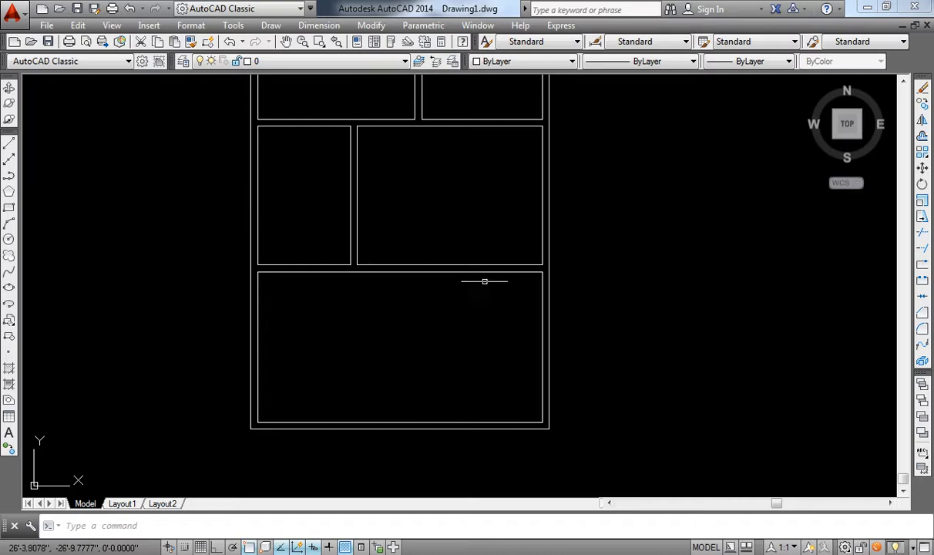
scroll(504, 423, "up", 2)
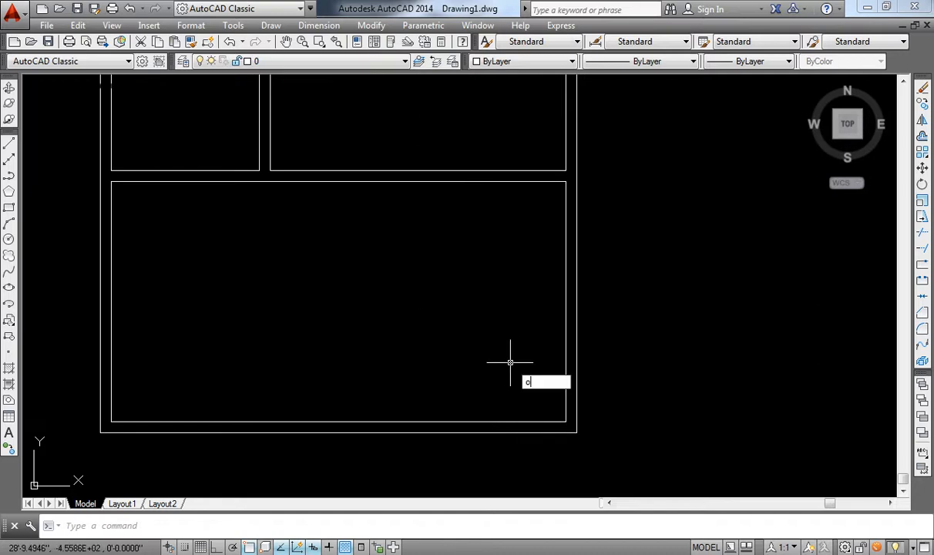
key("Return")
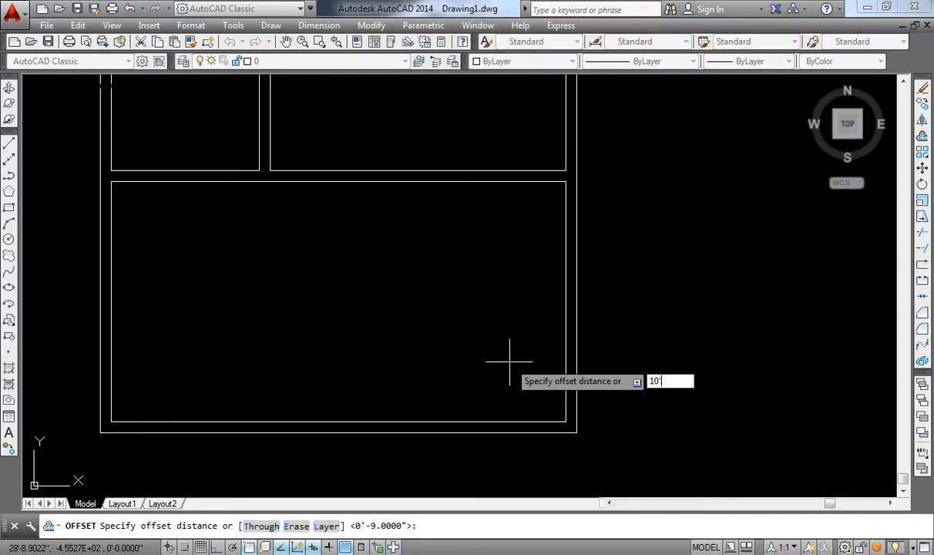
key("Return")
left_click(564, 328)
left_click(441, 323)
key("Return")
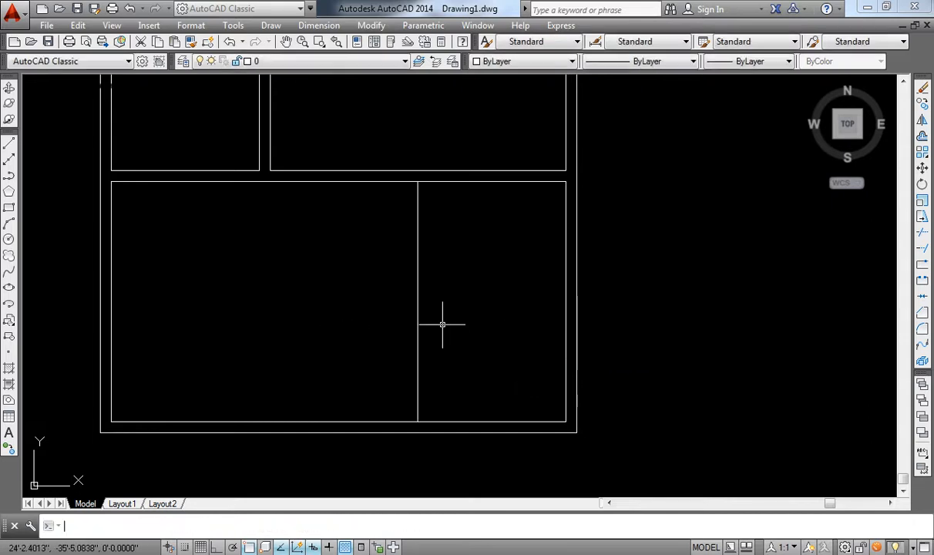
Offset the new vertical line in the lowest room 9" to the left to form a wall
key("Return")
type("6")
key("Return")
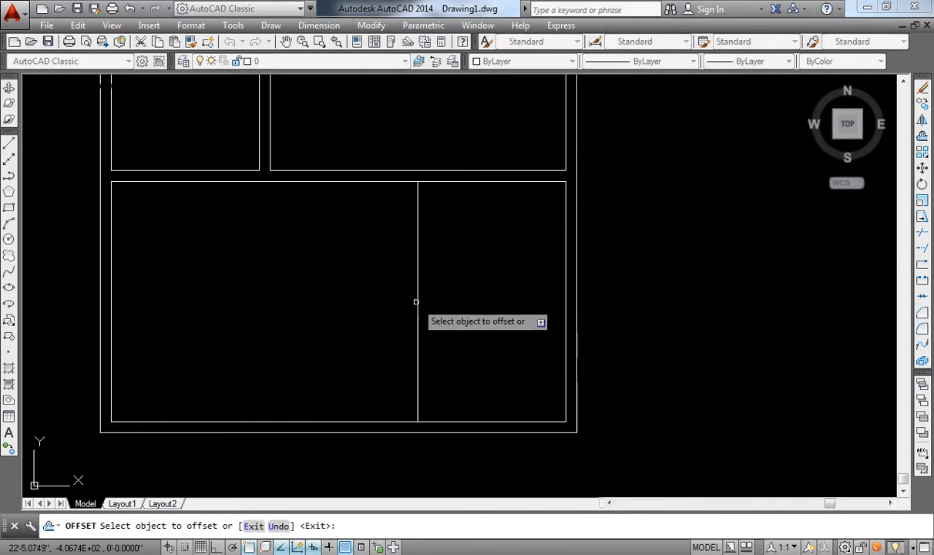
left_click(416, 302)
left_click(362, 304)
key("Return")
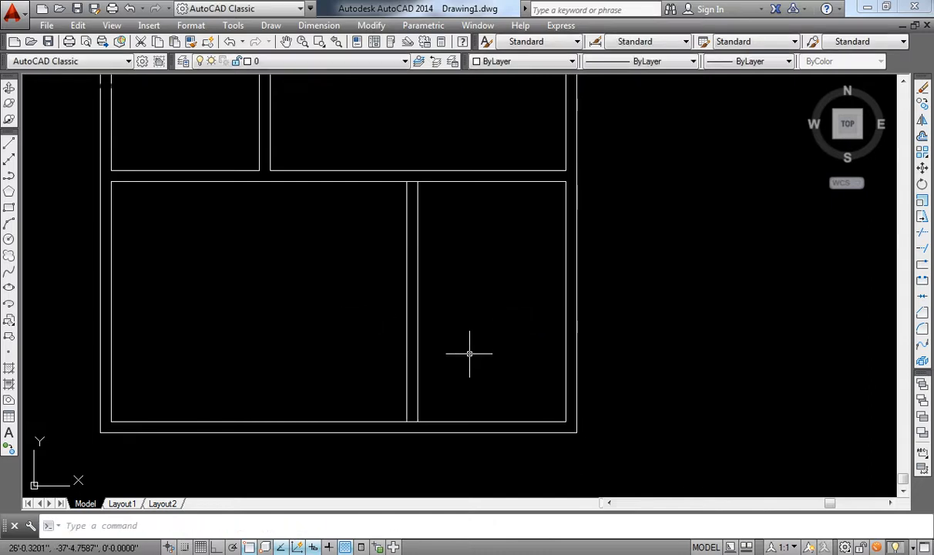
Measure the vertical clear distance between the bottom wall's inner line and the second horizontal partition
type("di")
key("Return")
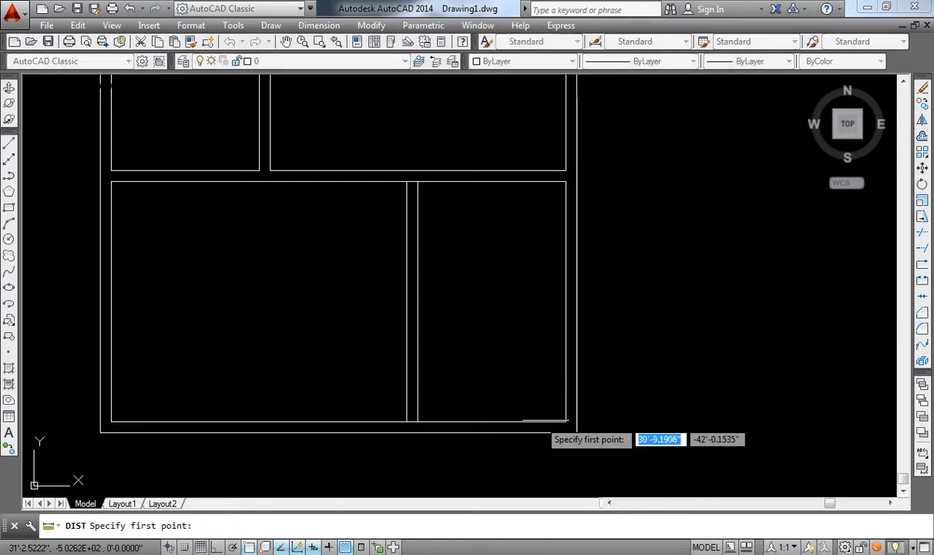
left_click(529, 421)
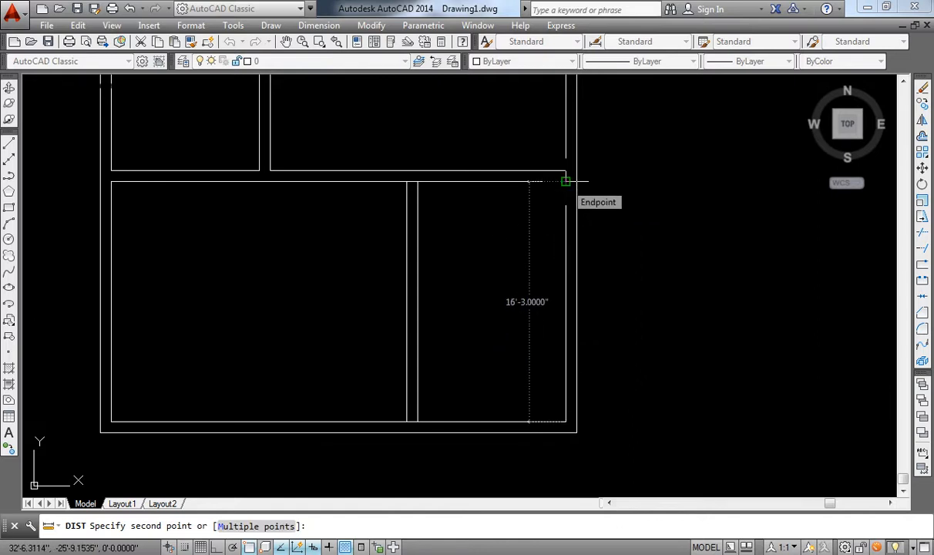
left_click(529, 182)
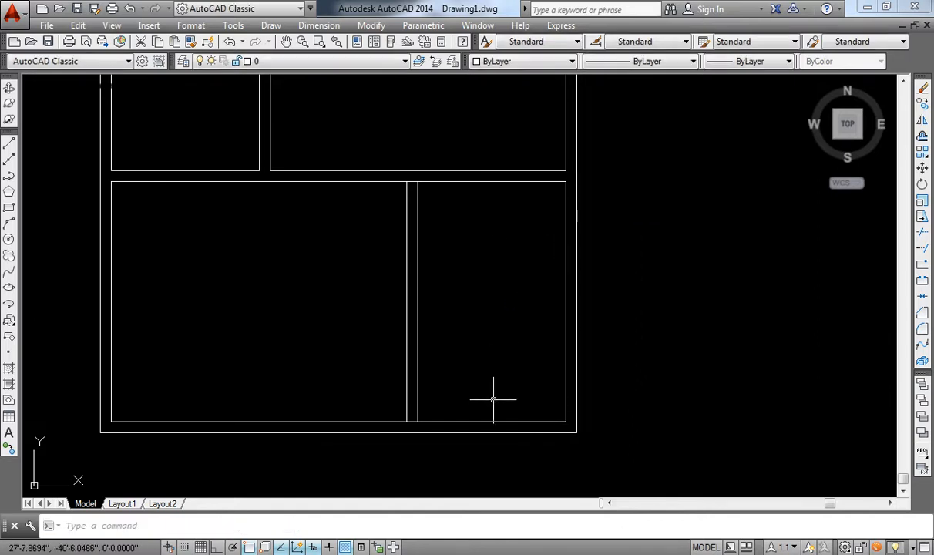
Offset the inner line of the bottom outer wall 4' upward
type("o")
key("Return")
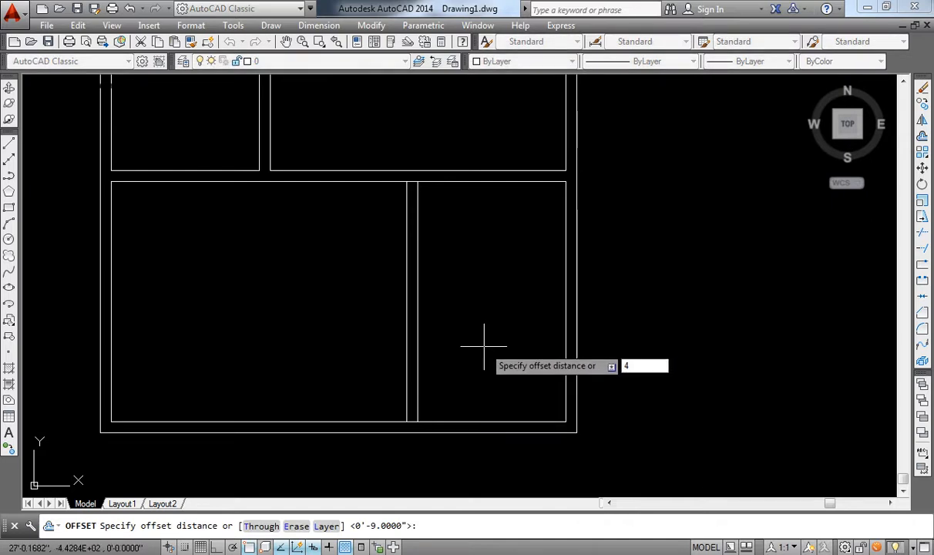
key("Return")
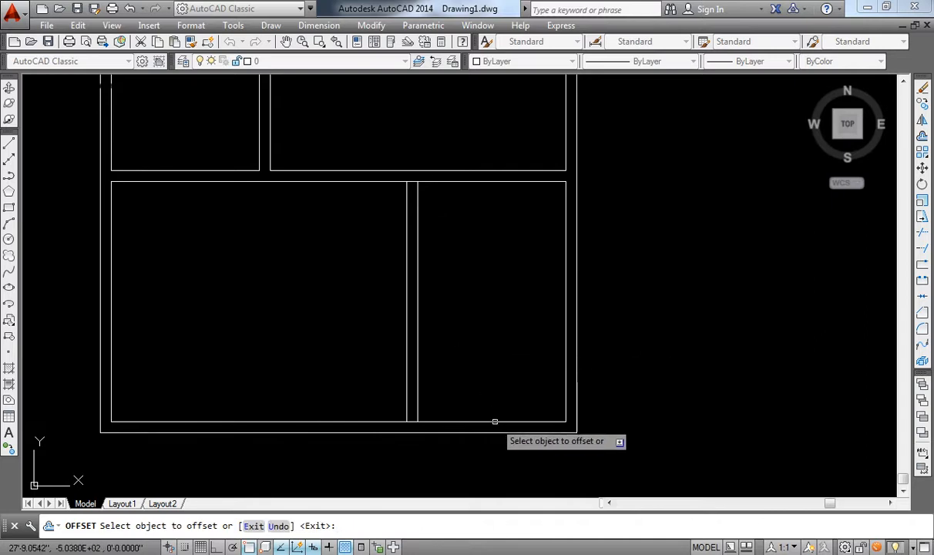
left_click(494, 422)
left_click(485, 353)
key("Return")
Offset the new horizontal line near the bottom wall 9" upward to complete the wall thickness
key("Return")
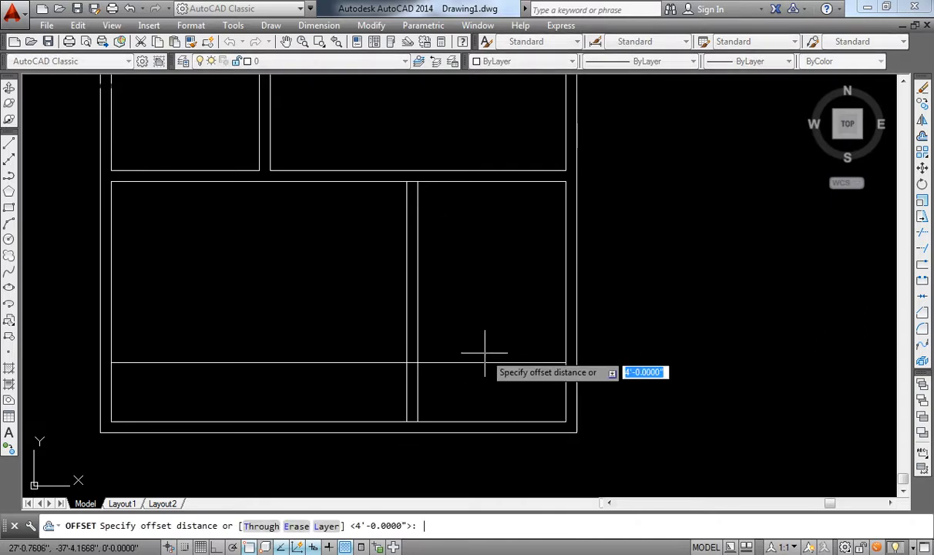
type("9")
key("Return")
left_click(484, 362)
left_click(484, 323)
key("Return")
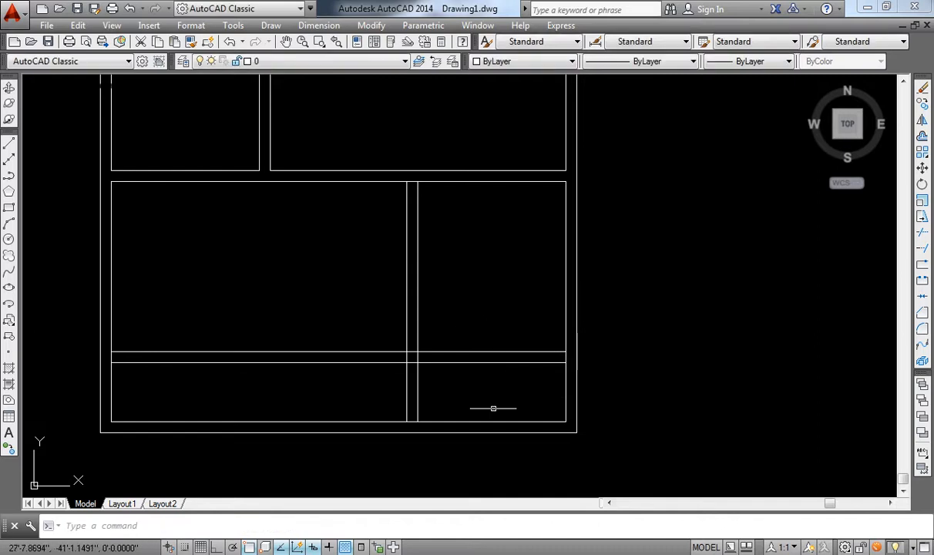
Fillet the inner and outer line pairs of the new vertical and horizontal walls into a square L-shaped corner
key("Return")
left_click(431, 353)
left_click(418, 334)
key("Return")
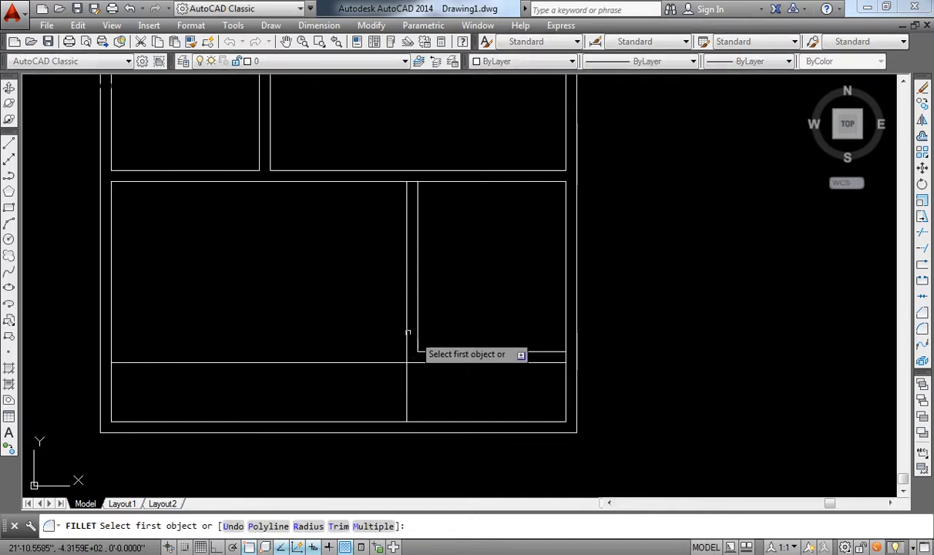
left_click(407, 333)
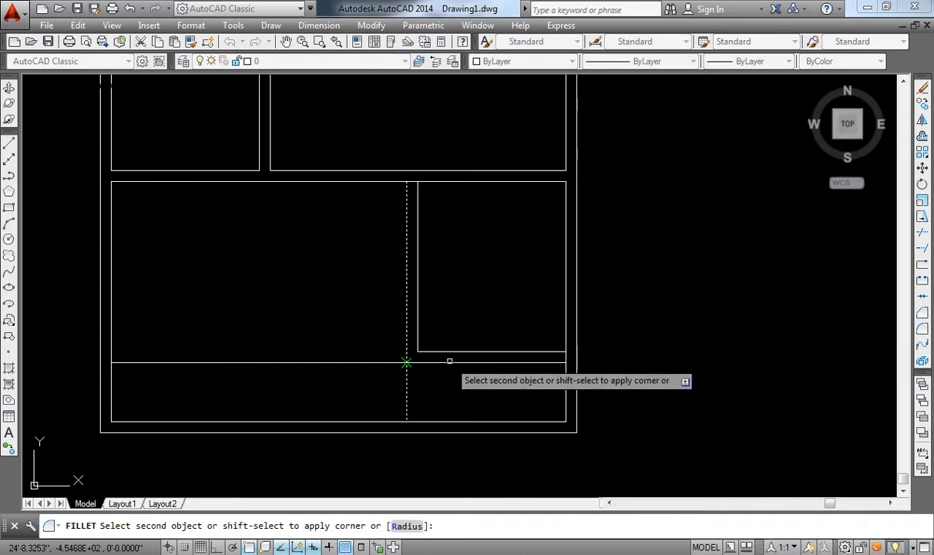
left_click(449, 361)
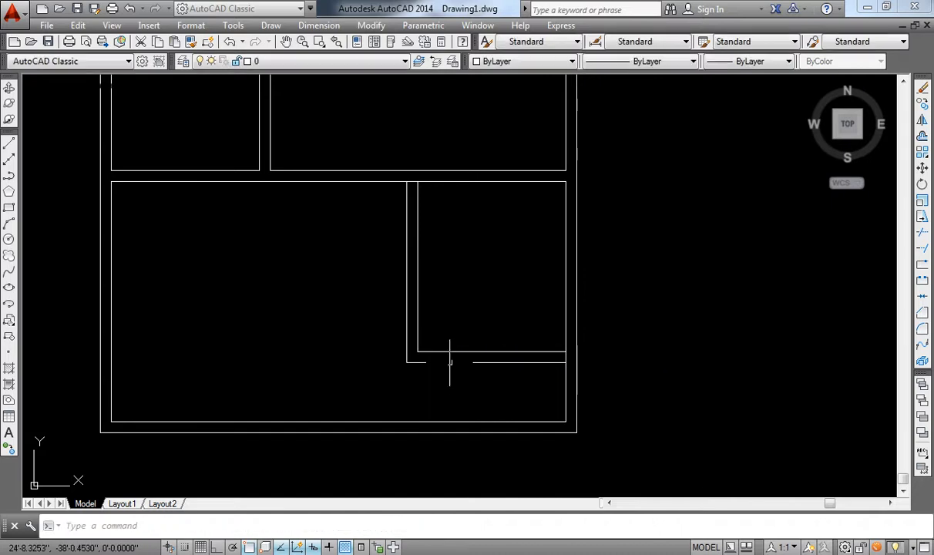
Trim the right outer wall's inner line between the two lines of the new lower horizontal wall
key("Return")
key("Return")
scroll(560, 360, "up", 2)
left_click(565, 356)
left_click(571, 354)
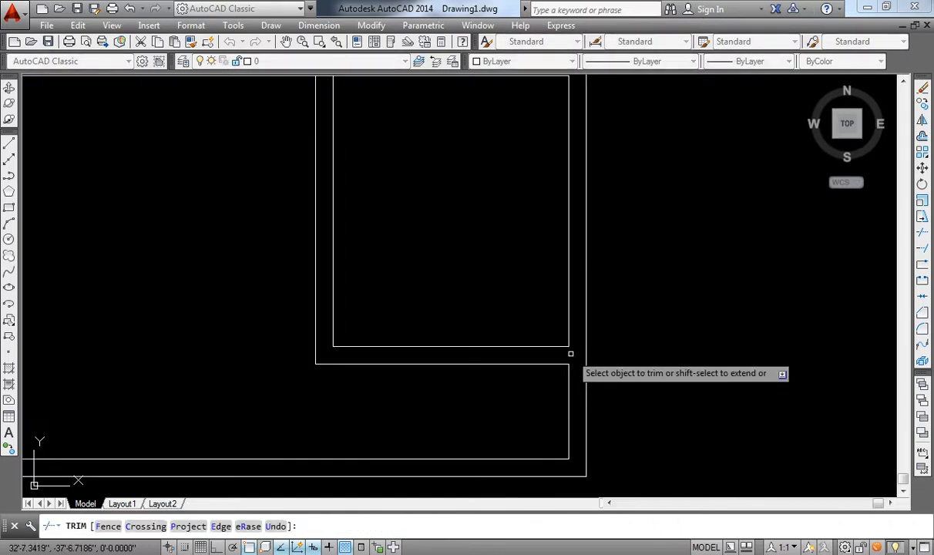
scroll(570, 353, "down", 2)
key("Return")
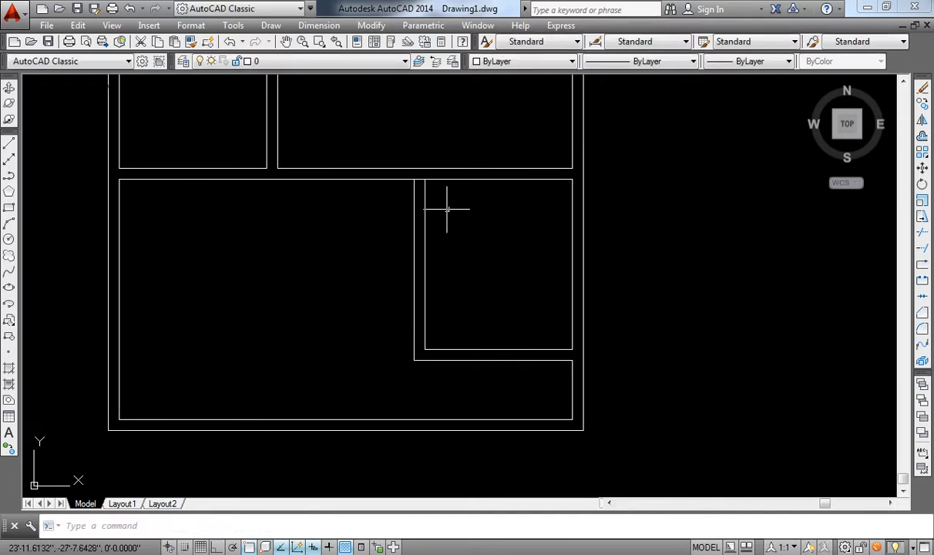
Trim the lower line of the second horizontal partition between the two lines of the new vertical wall
key("Return")
key("Return")
scroll(417, 181, "up", 2)
scroll(416, 182, "down", 2)
key("Return")
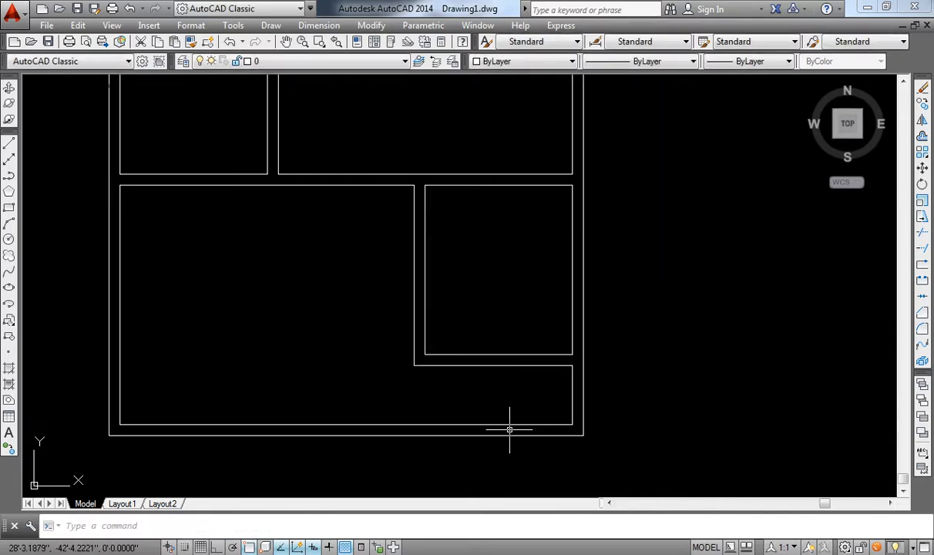
Draw a vertical line from the midpoint of the lower horizontal wall's underside down to the bottom wall's inner line
scroll(510, 430, "up", 2)
type("l")
key("Return")
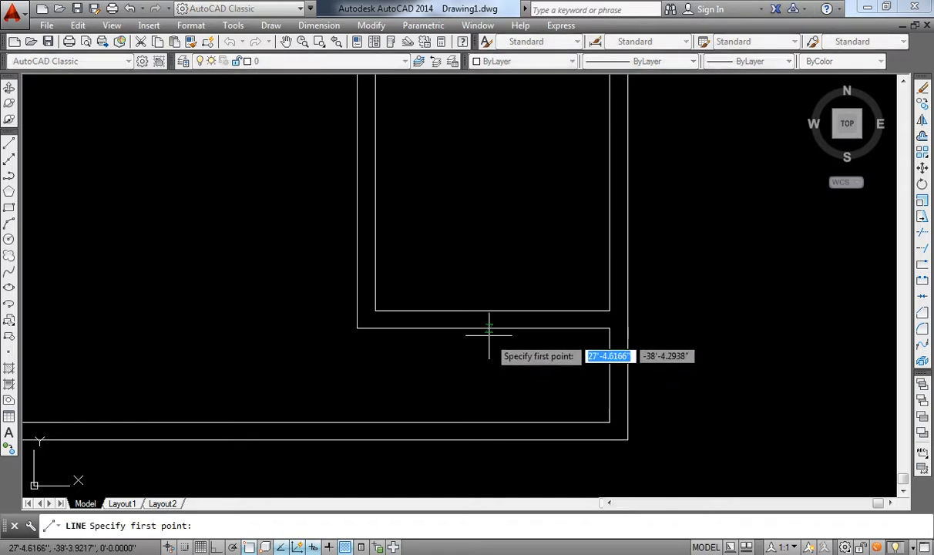
left_click(483, 327)
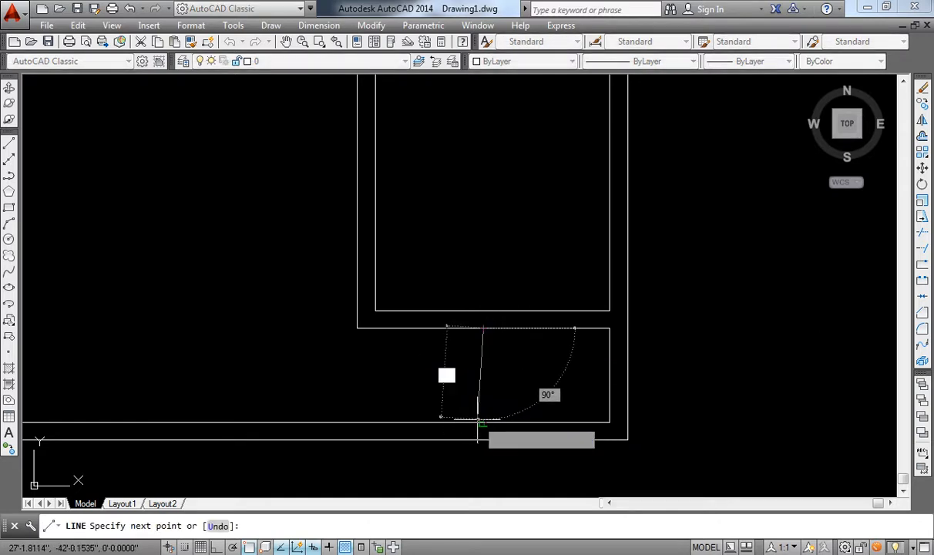
left_click(483, 422)
key("Return")
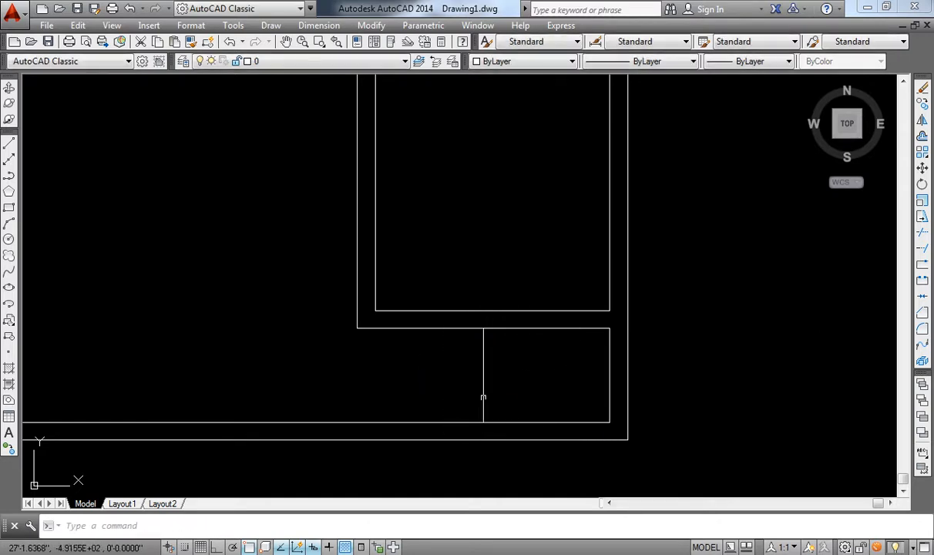
Offset the short vertical line in the bottom passage 2.25" to the right
type("o")
key("Return")
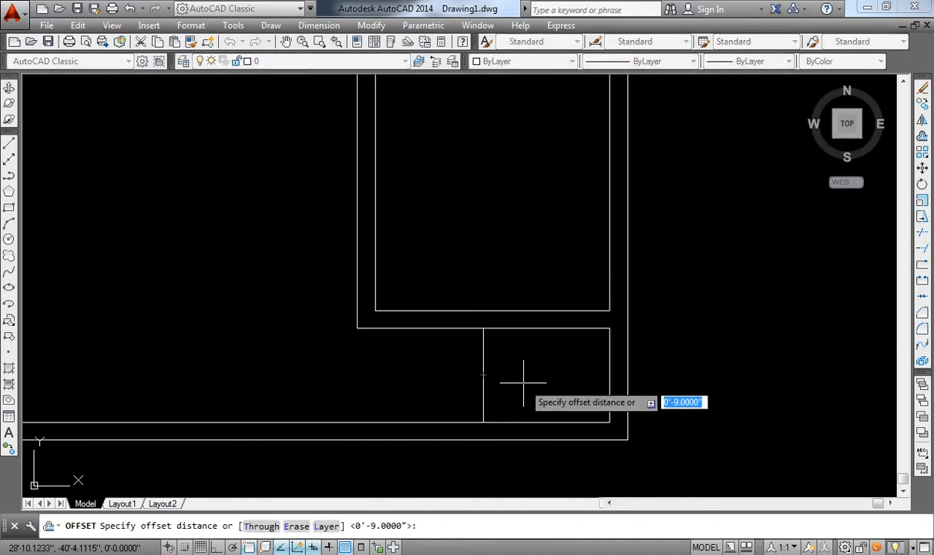
type("2")
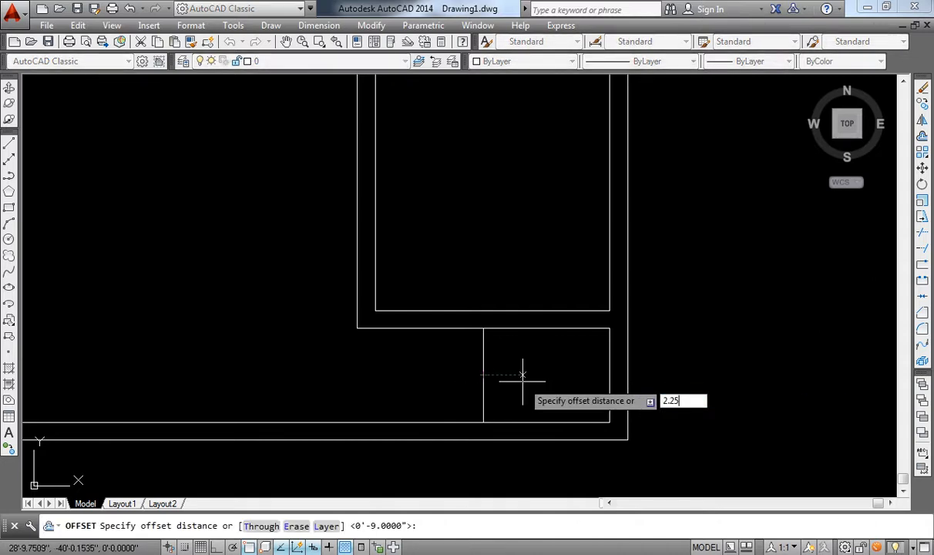
type(".25")
key("Return")
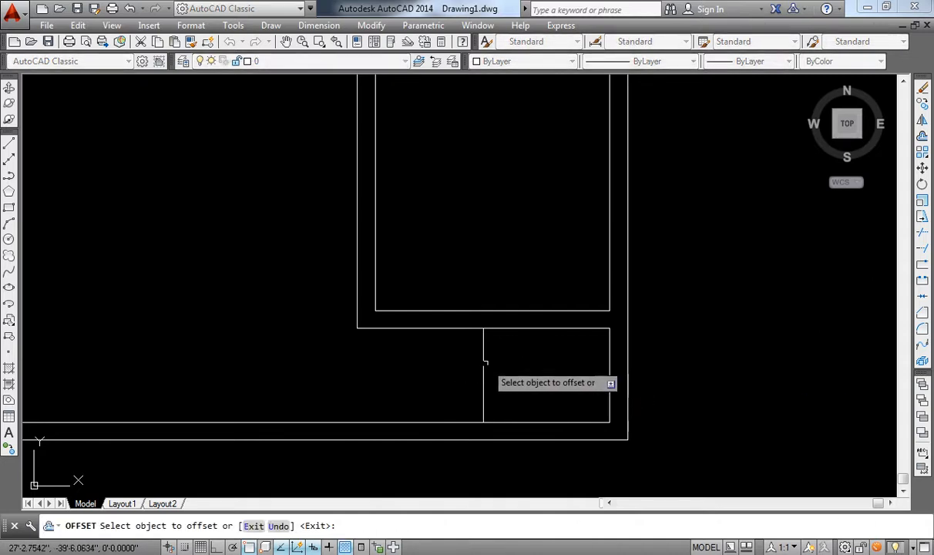
left_click(481, 363)
left_click(555, 361)
scroll(479, 366, "up", 2)
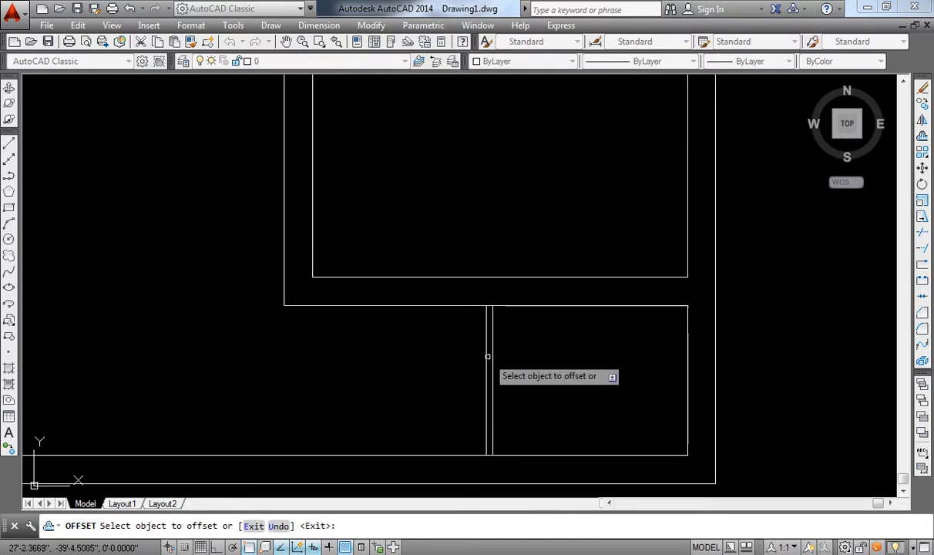
Offset the bottom passage's central vertical line 2.25" to the left and delete the original centre line
left_click(486, 356)
left_click(418, 362)
key("Escape")
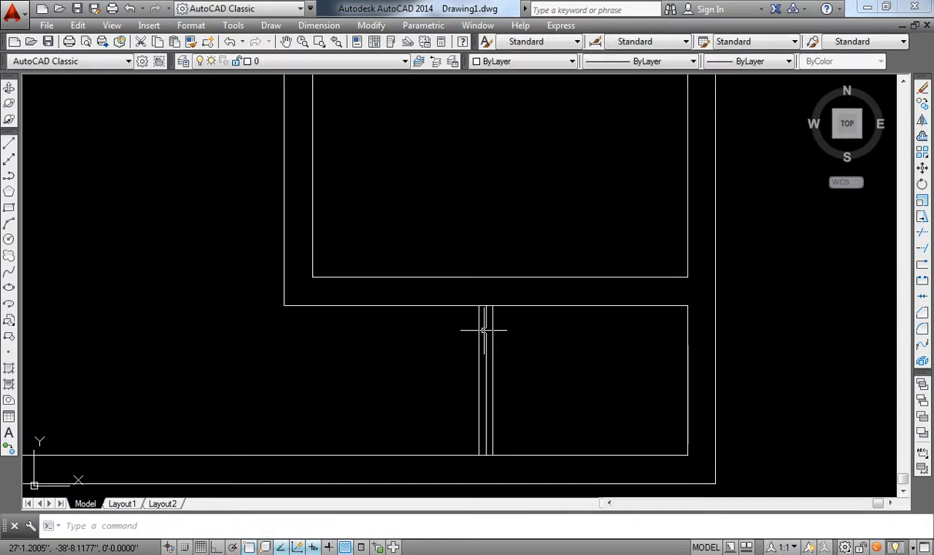
left_click(484, 331)
key("Delete")
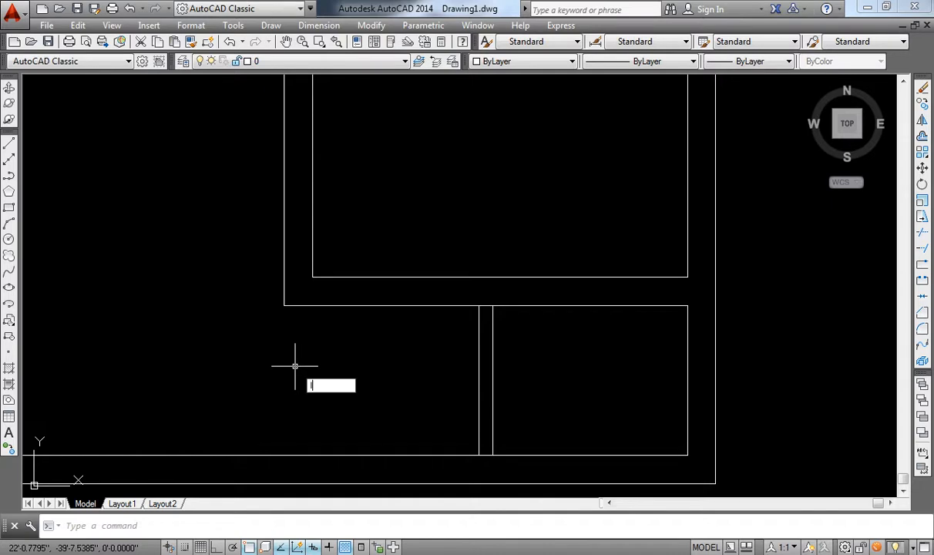
Draw a vertical line from the lower horizontal wall's outer left corner down to the bottom wall's inner line
key("Return")
left_click(285, 305)
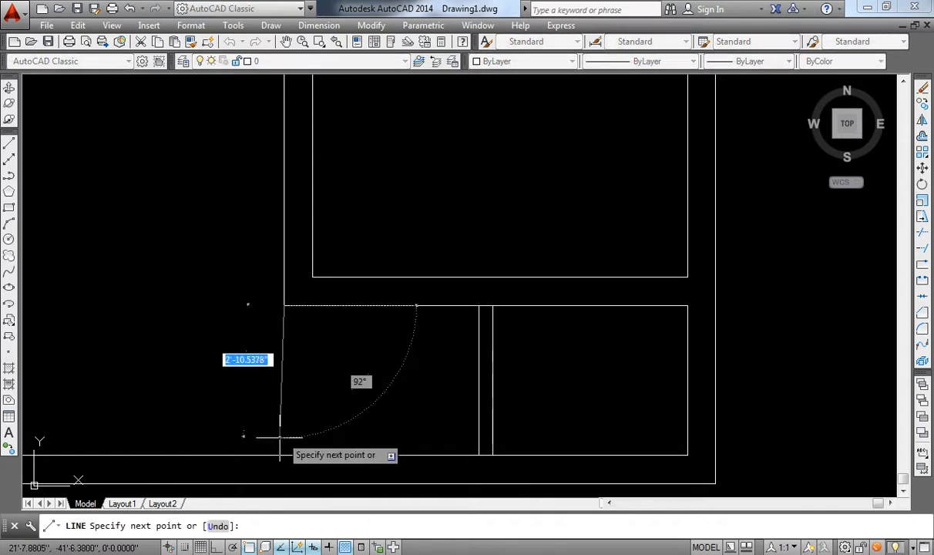
left_click(285, 455)
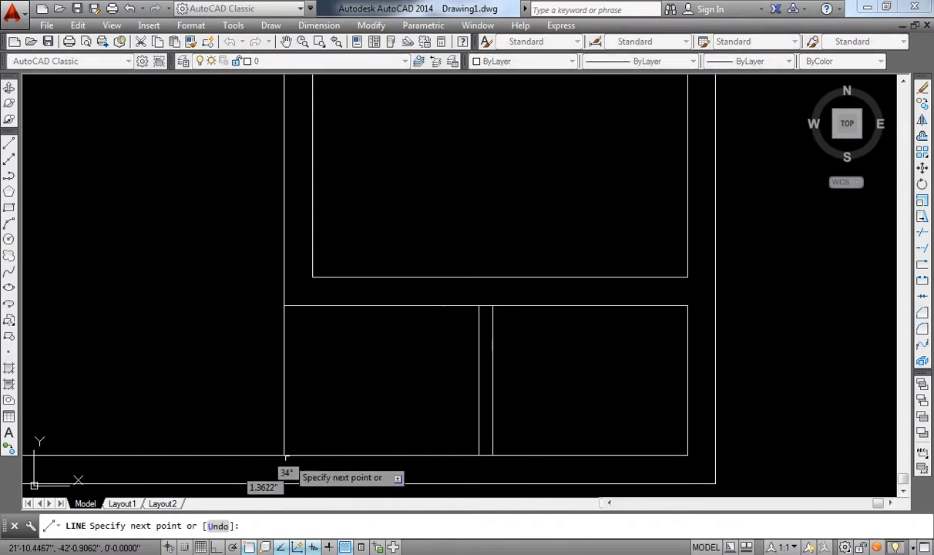
key("Return")
Offset the new vertical line at the passage's left end 4.5" to the right
type("o")
key("Return")
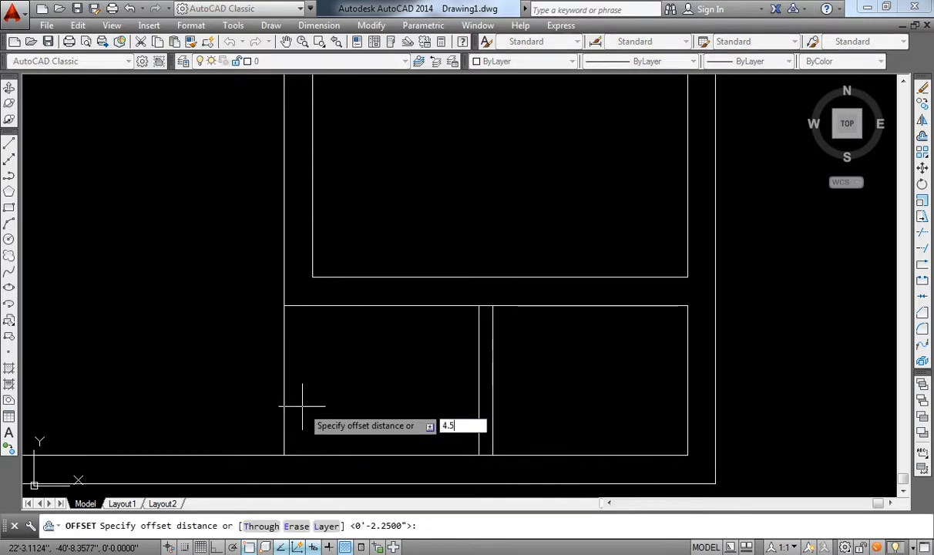
type("4.5")
key("Return")
left_click(284, 382)
left_click(406, 386)
key("Return")
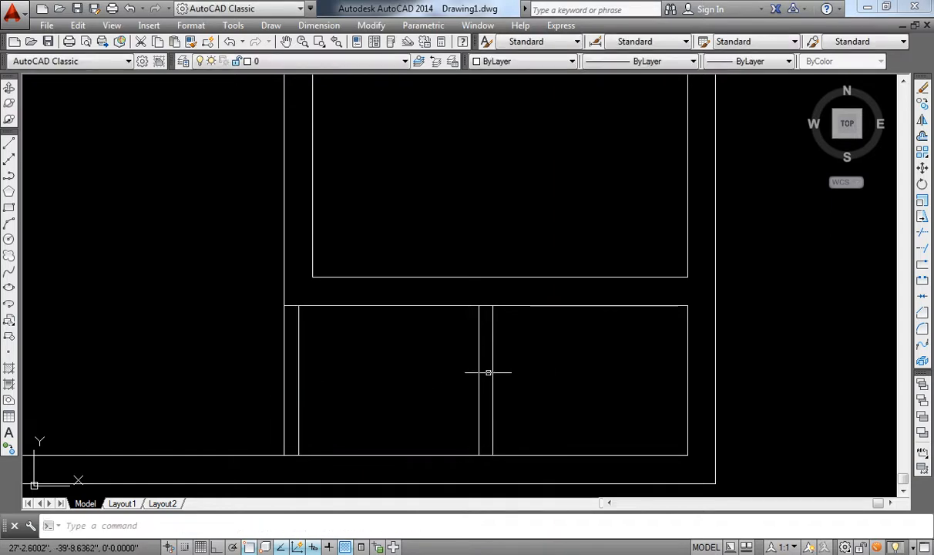
Trim the horizontal wall lines between the paired lines of both 4.5" partitions, at their upper and lower ends
type("tr")
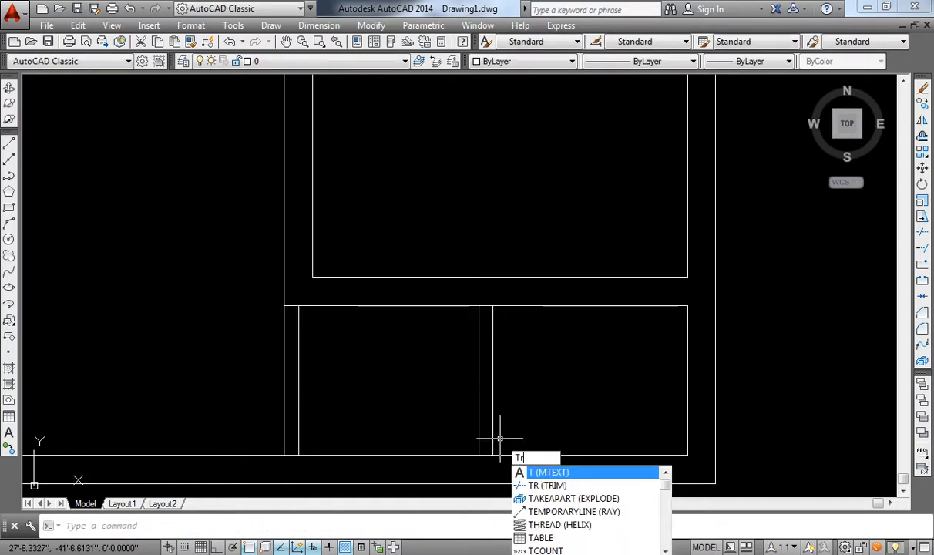
key("Return")
key("Return")
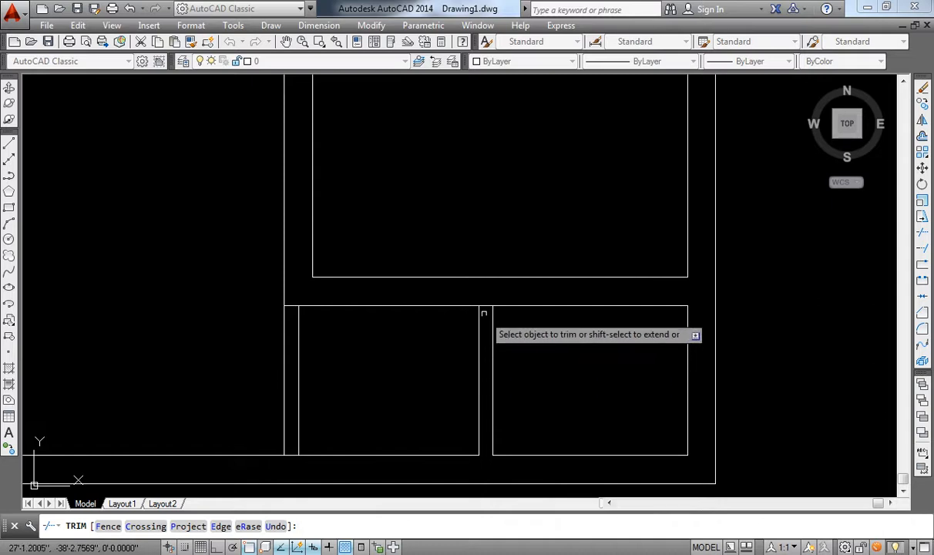
left_click(291, 306)
left_click(291, 455)
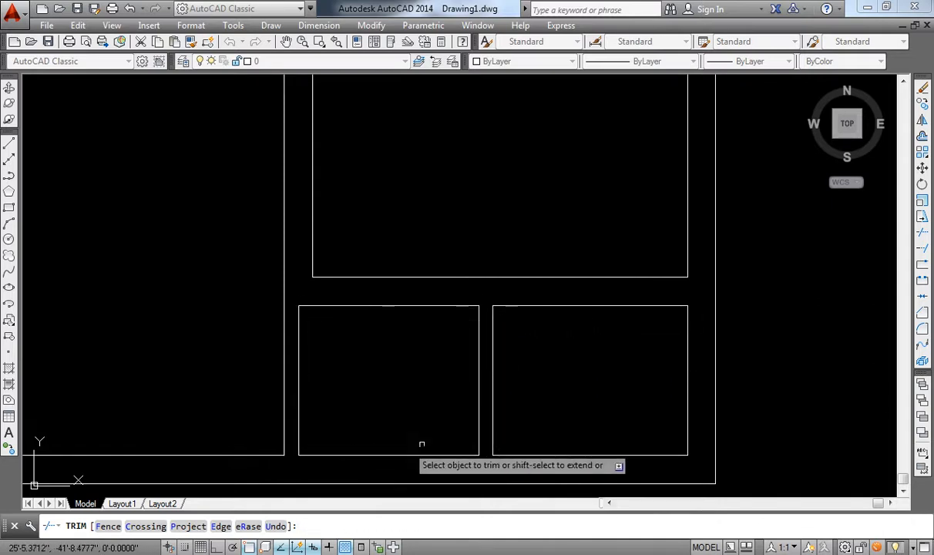
scroll(446, 439, "down", 2)
key("Escape")
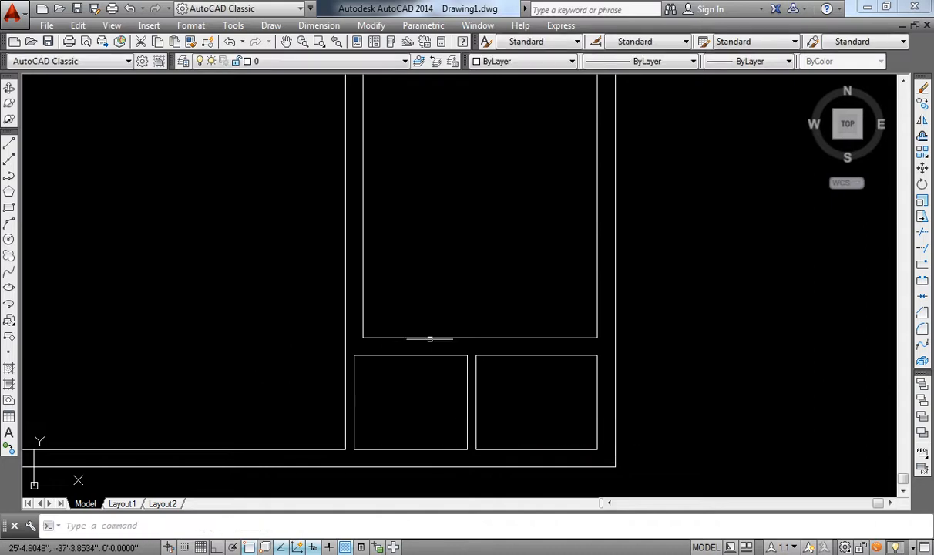
scroll(428, 337, "down", 3)
middle_click_drag(477, 350, 531, 382)
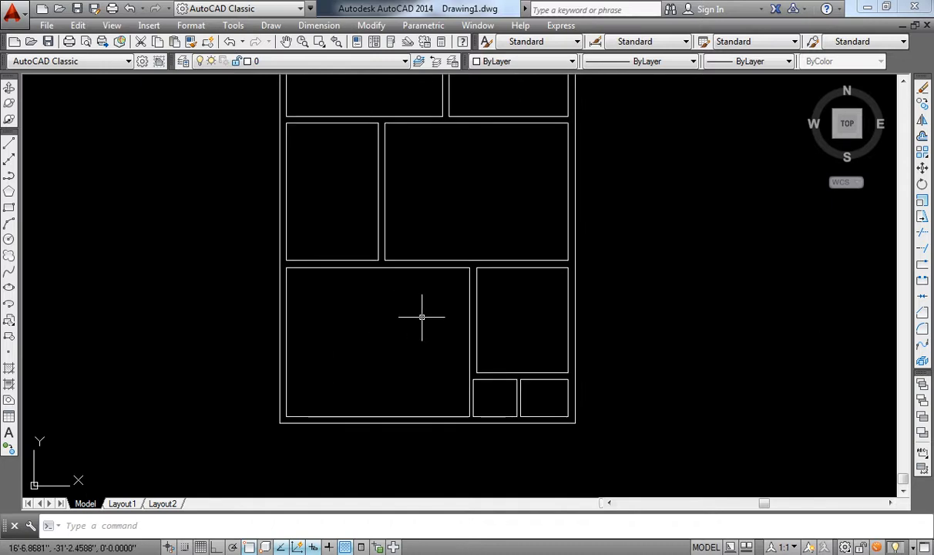
middle_click_drag(389, 247, 417, 317)
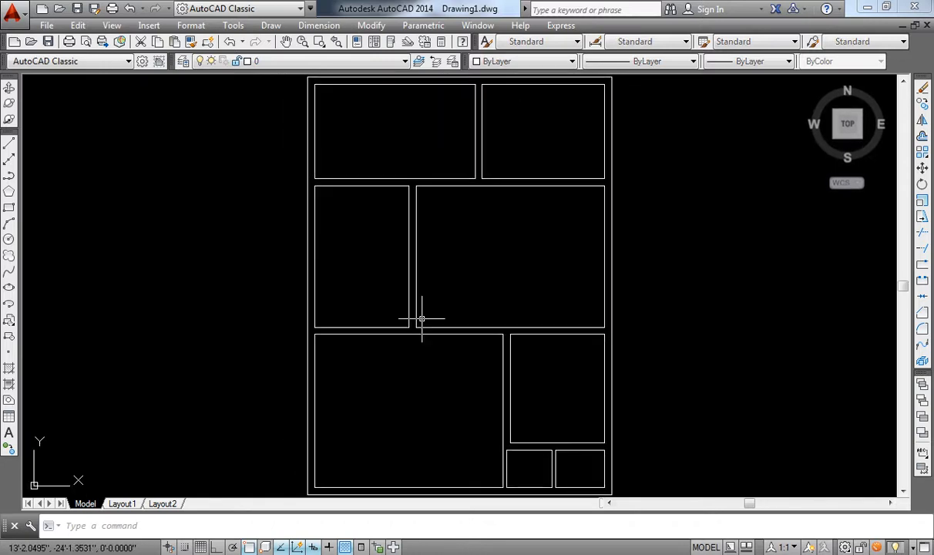